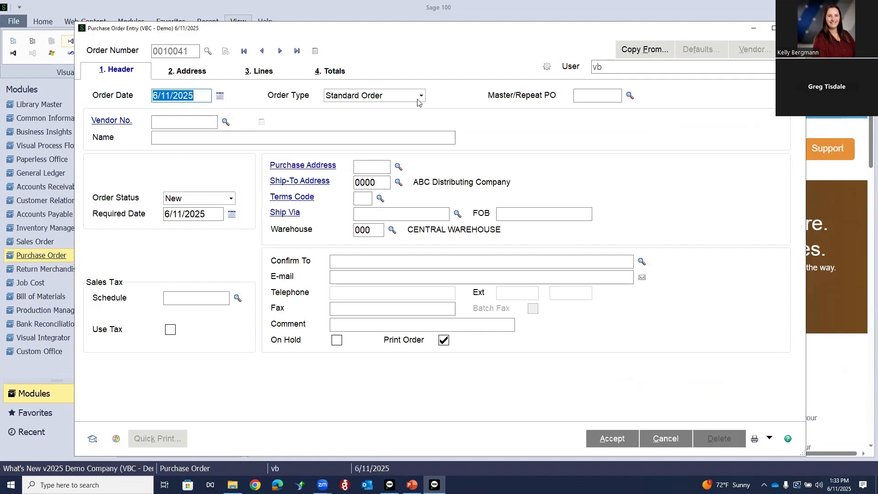
# - Set the order type of the new purchase order to Quote
pyautogui.click(421, 95)
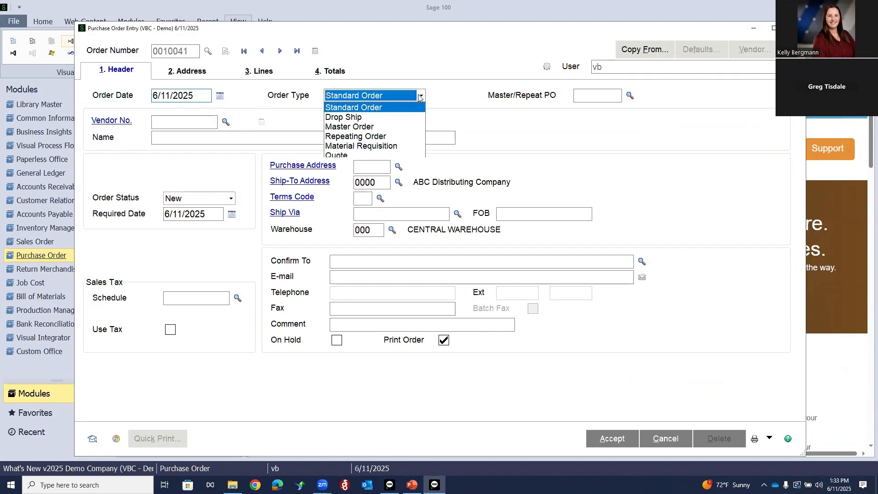
pyautogui.click(348, 156)
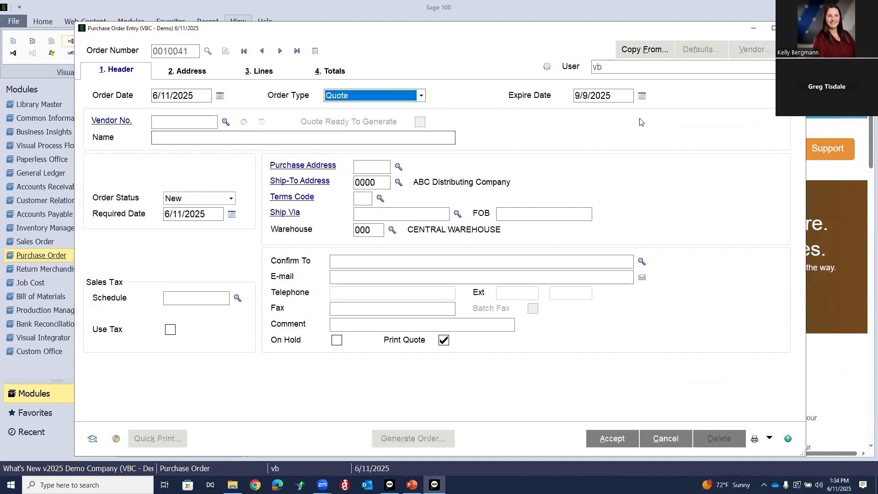
# - Examine the quote settings in the Entry section of Purchase Order Options, especially the default days until a quote expires
pyautogui.click(31, 260)
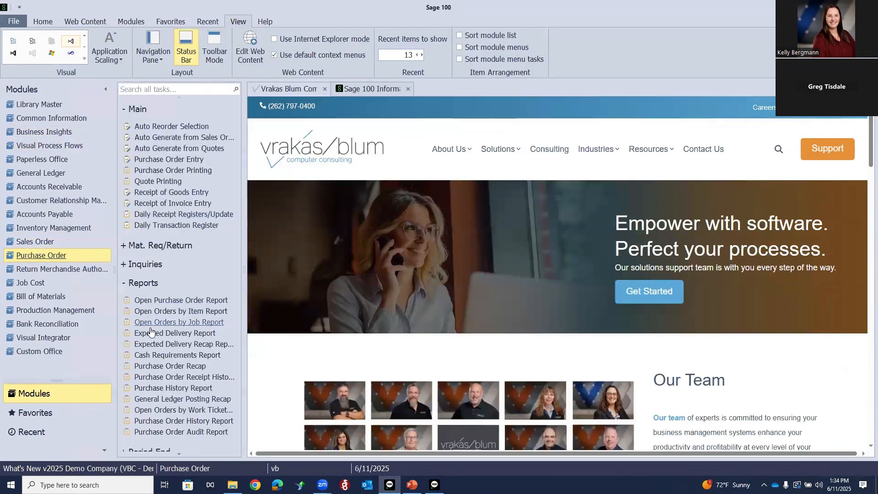
pyautogui.scroll(-5, 146, 357)
pyautogui.click(152, 339)
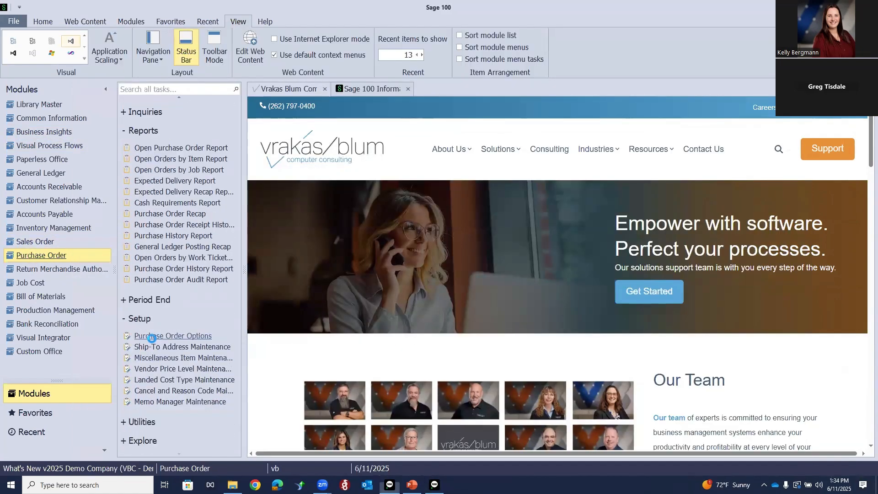
pyautogui.click(437, 190)
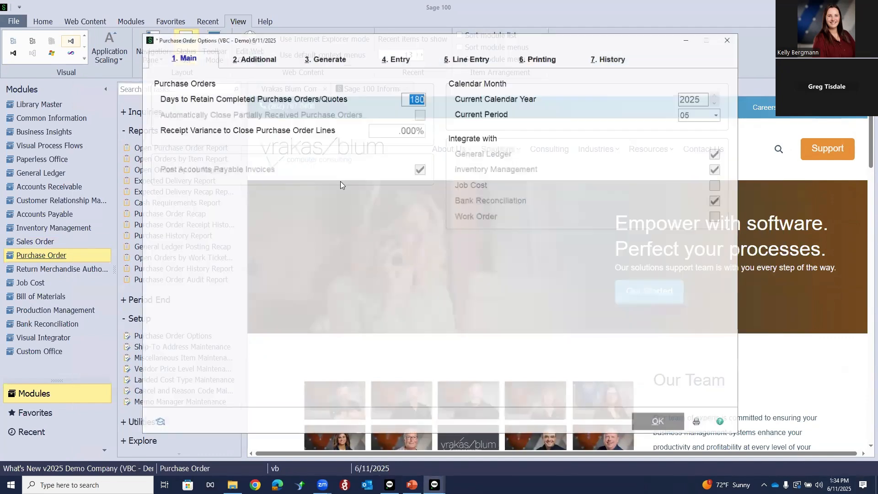
pyautogui.click(400, 60)
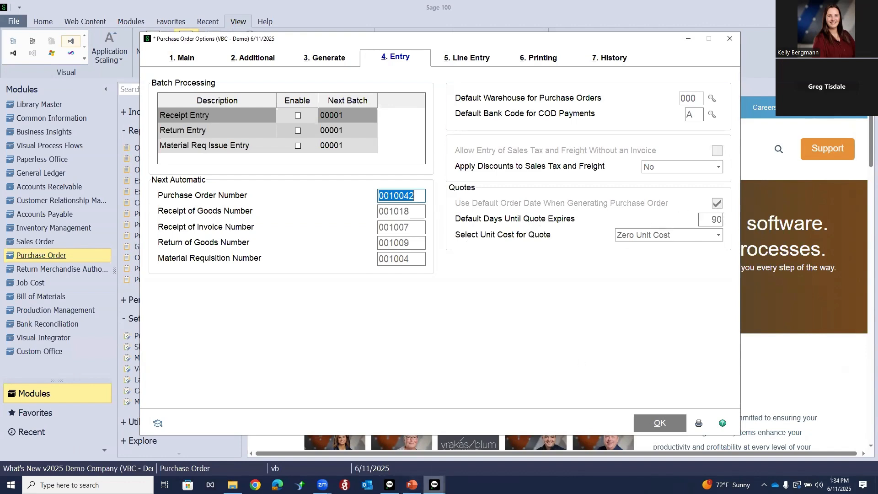
pyautogui.moveTo(435, 485)
pyautogui.moveTo(701, 220); pyautogui.dragTo(735, 222)
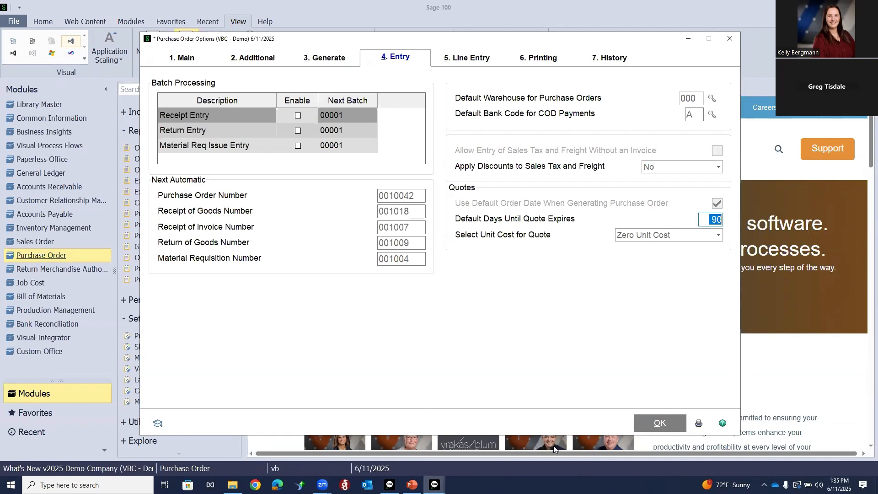
pyautogui.click(647, 428)
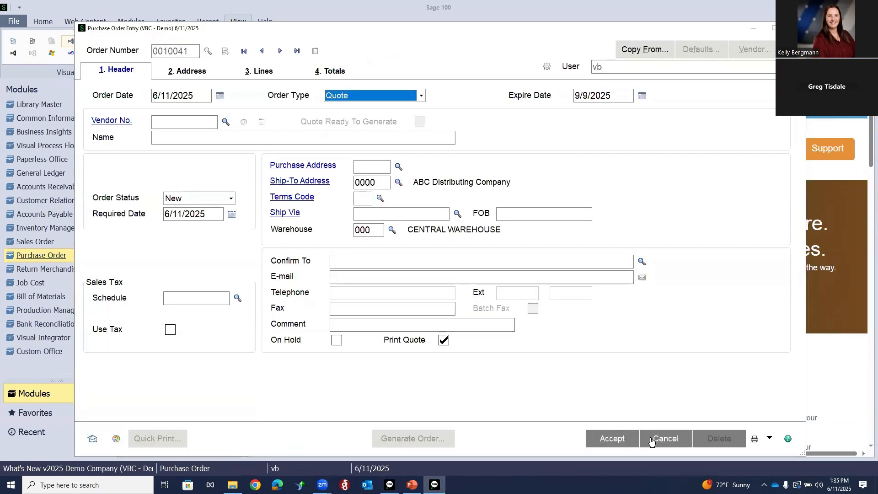
# - Cancel the unsaved quote and close Purchase Order Entry
pyautogui.click(664, 439)
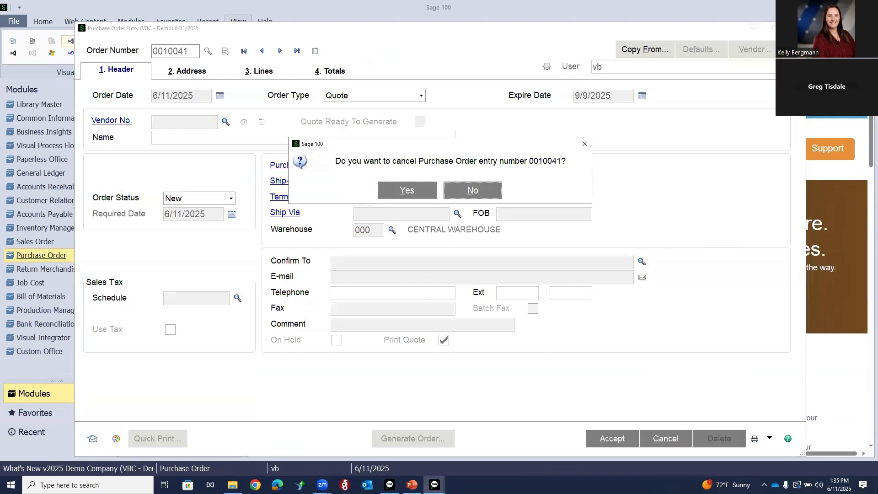
pyautogui.click(411, 194)
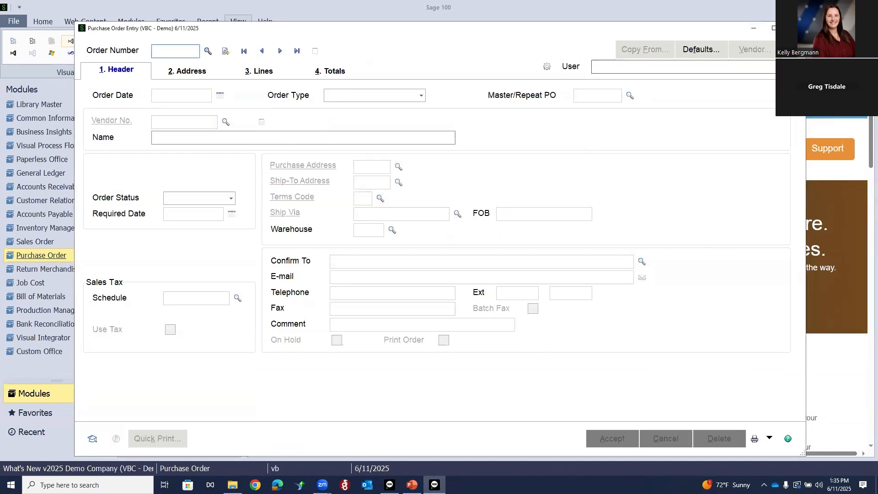
pyautogui.click(794, 28)
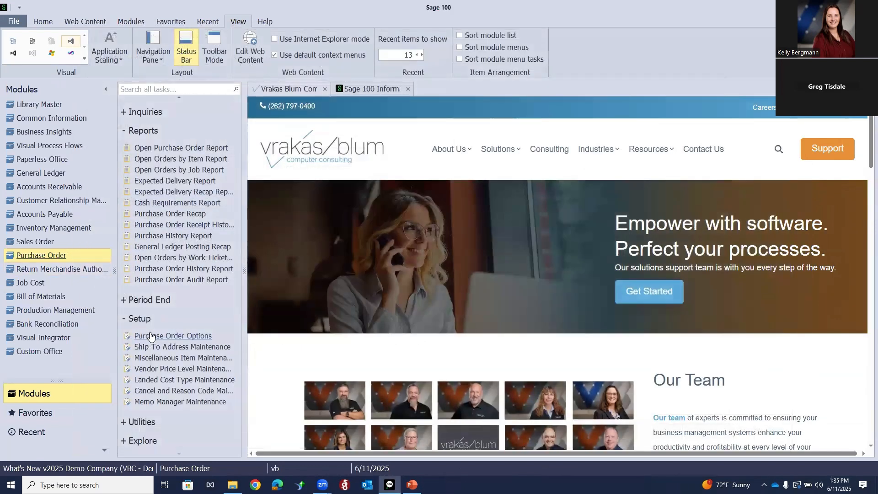
# - In the Entry settings of Purchase Order Options, set the unit cost for quotes to Zero Unit Cost and accept
pyautogui.click(151, 337)
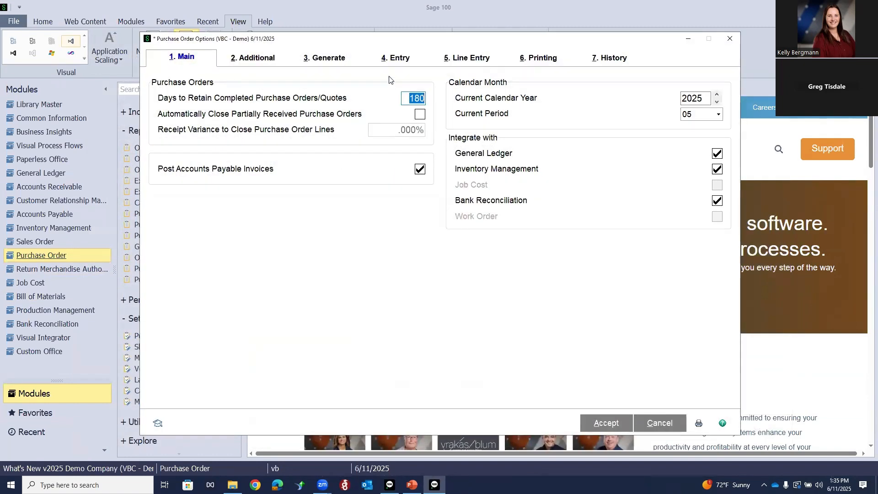
pyautogui.click(381, 63)
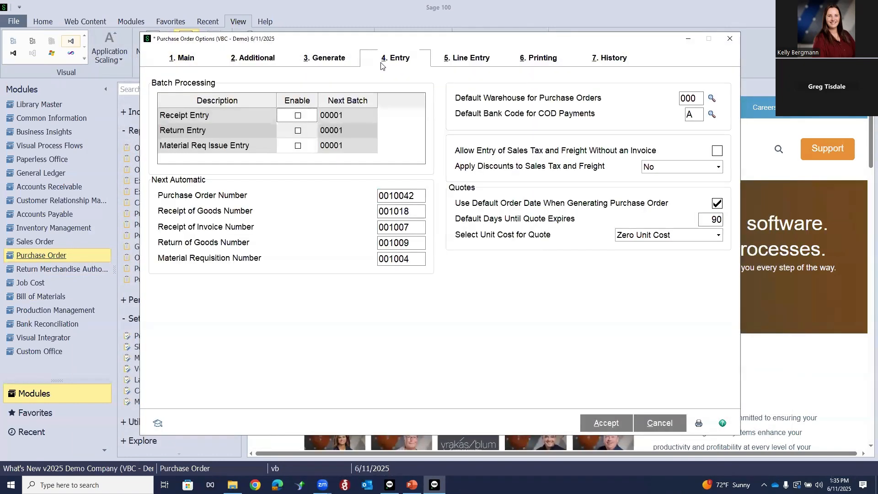
pyautogui.click(718, 237)
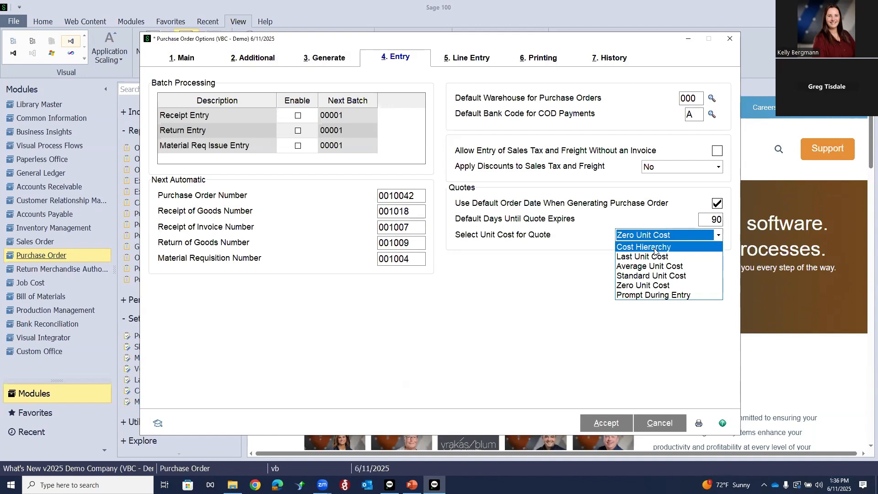
pyautogui.click(671, 217)
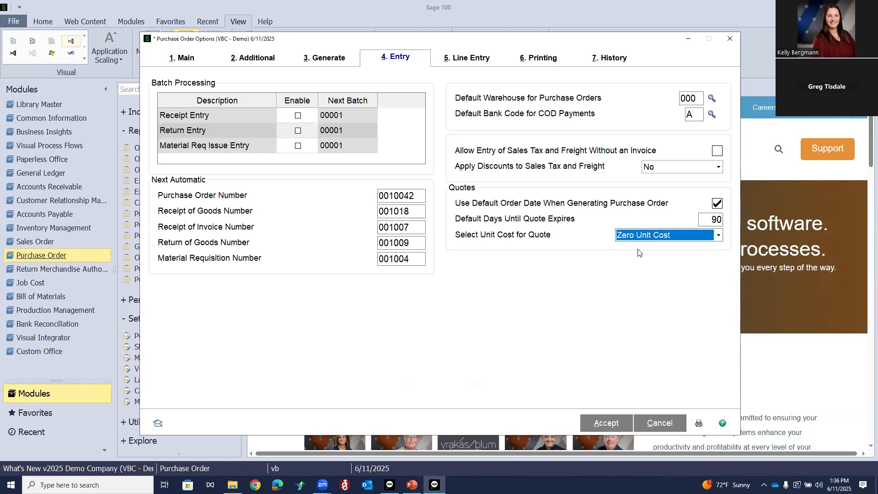
pyautogui.click(718, 236)
pyautogui.click(666, 285)
pyautogui.click(604, 424)
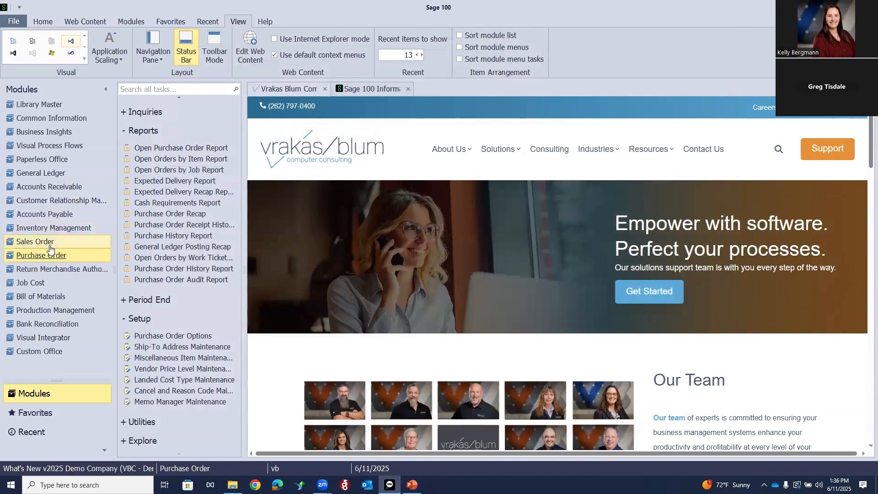
# - Create a purchase order with the next automatic number, order type Quote, and vendor Airway Property
pyautogui.scroll(5, 158, 157)
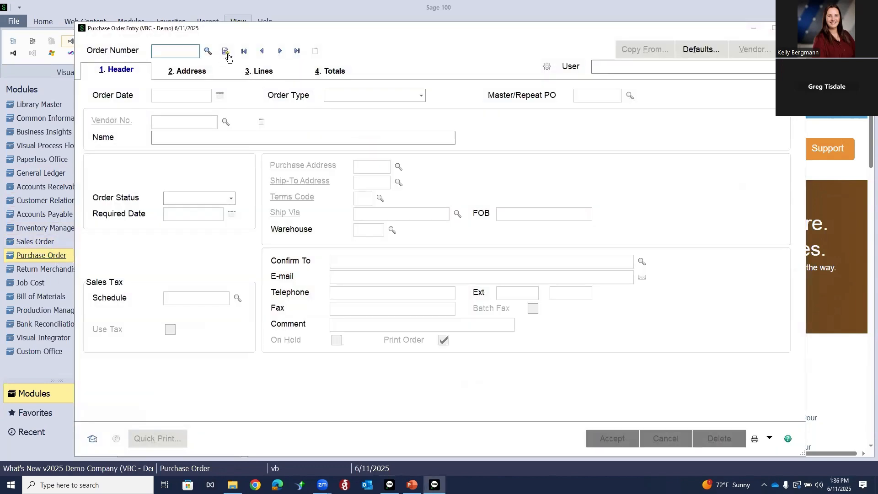
pyautogui.click(226, 52)
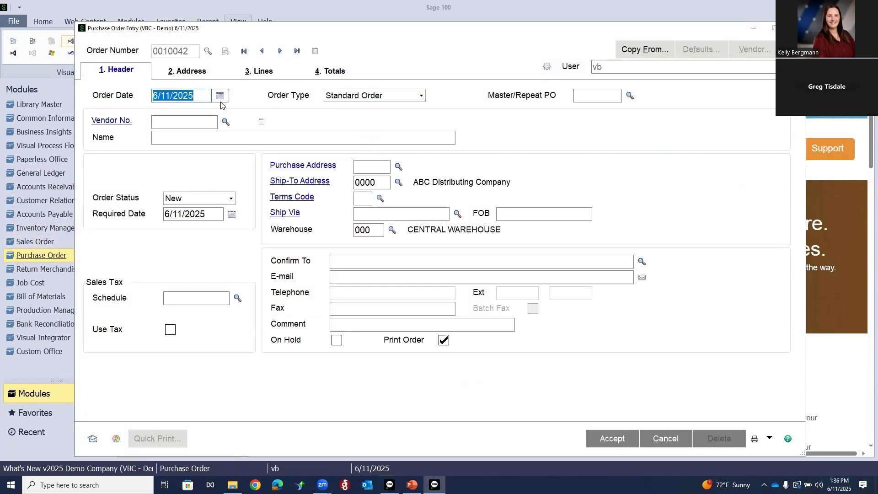
pyautogui.click(421, 95)
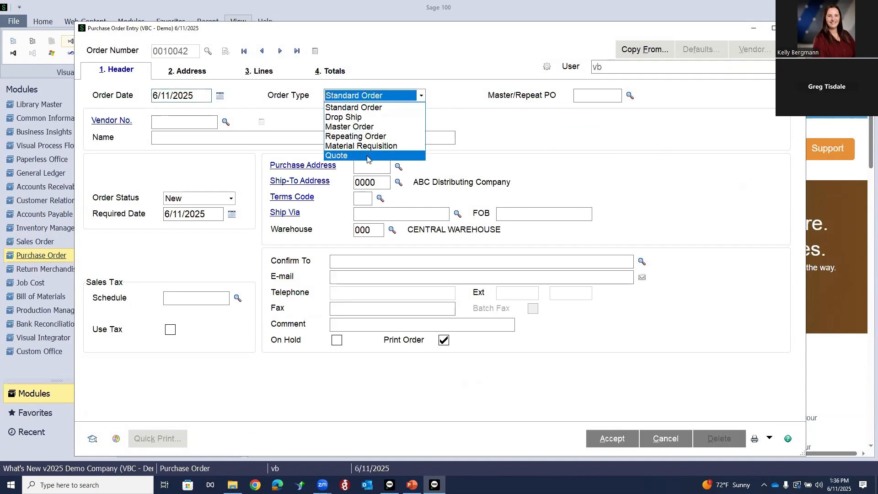
pyautogui.click(367, 155)
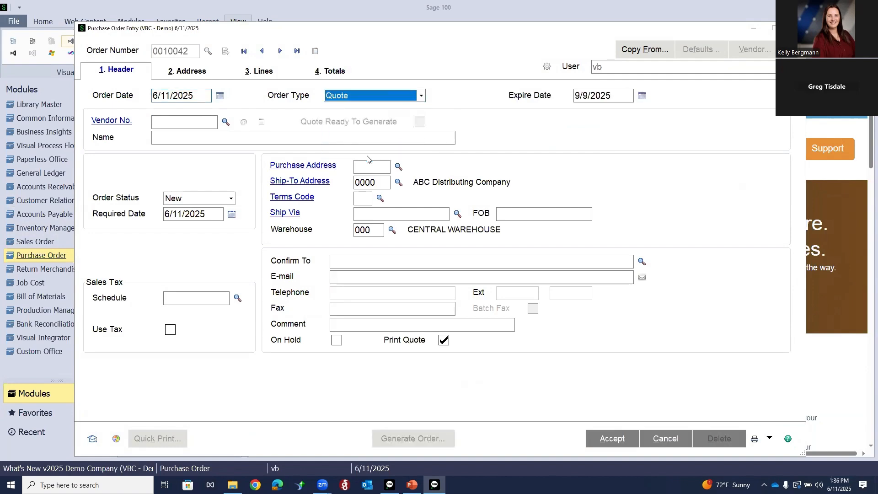
pyautogui.click(226, 122)
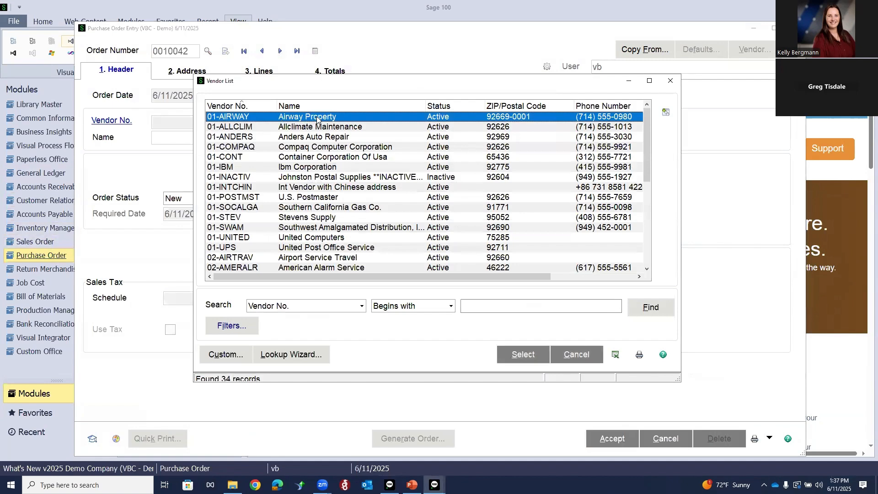
pyautogui.doubleClick(318, 118)
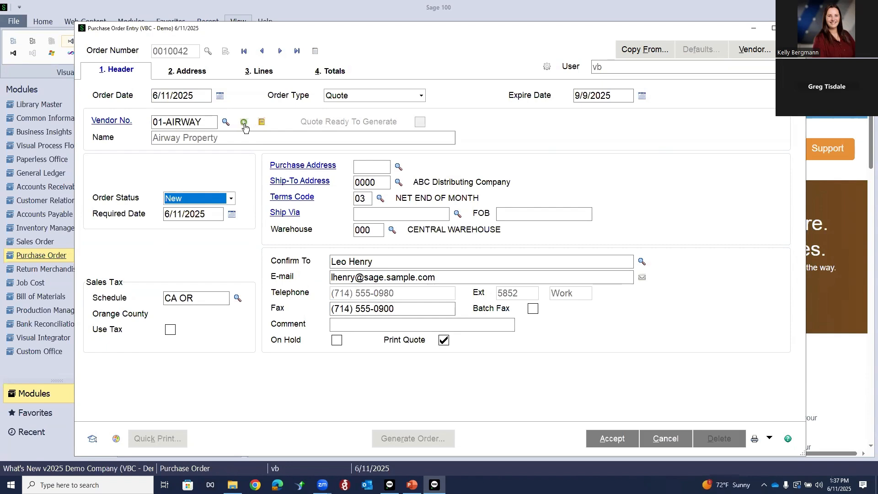
# - Add Allclimate Maintenance and Anders Auto Repair to the vendors from whom this quote is requested
pyautogui.click(245, 125)
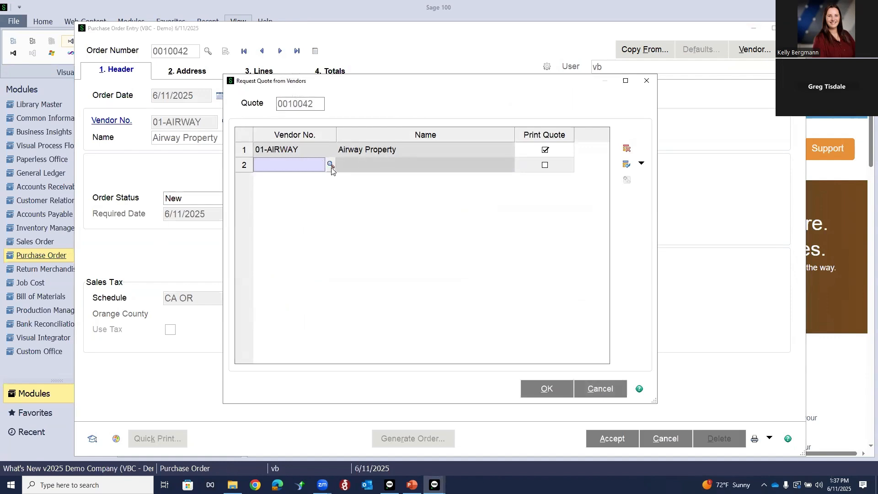
pyautogui.click(331, 166)
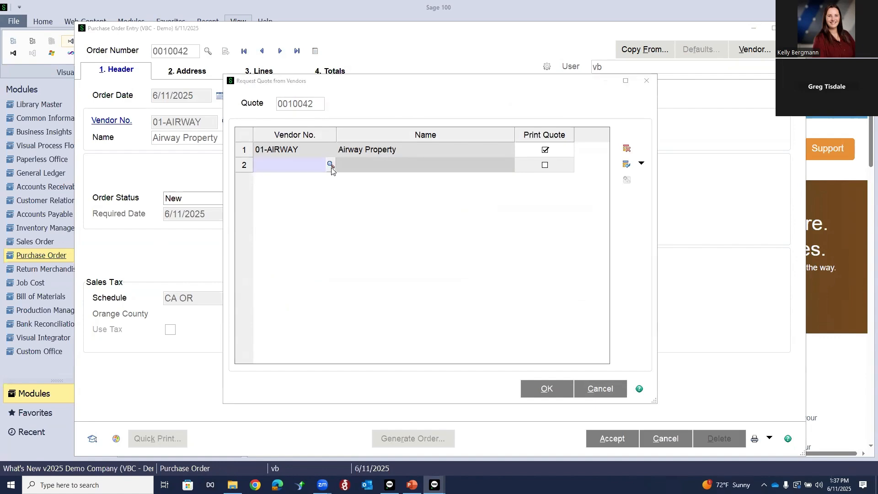
pyautogui.doubleClick(322, 127)
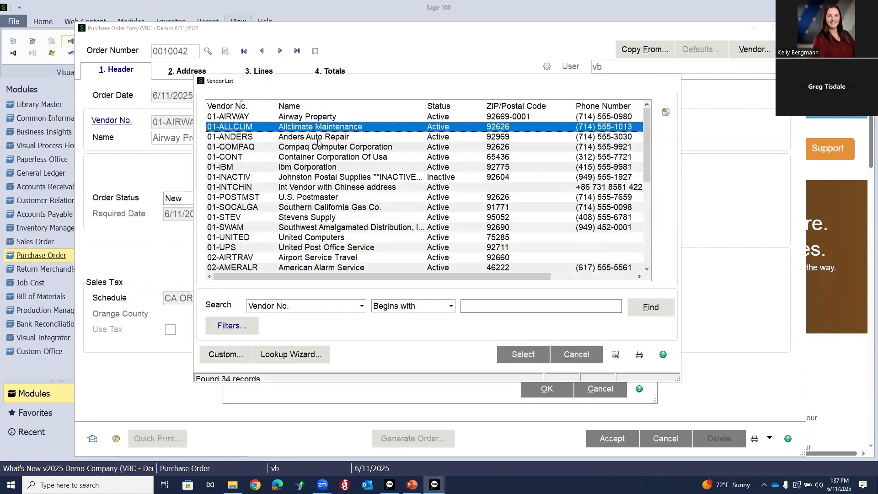
pyautogui.click(330, 179)
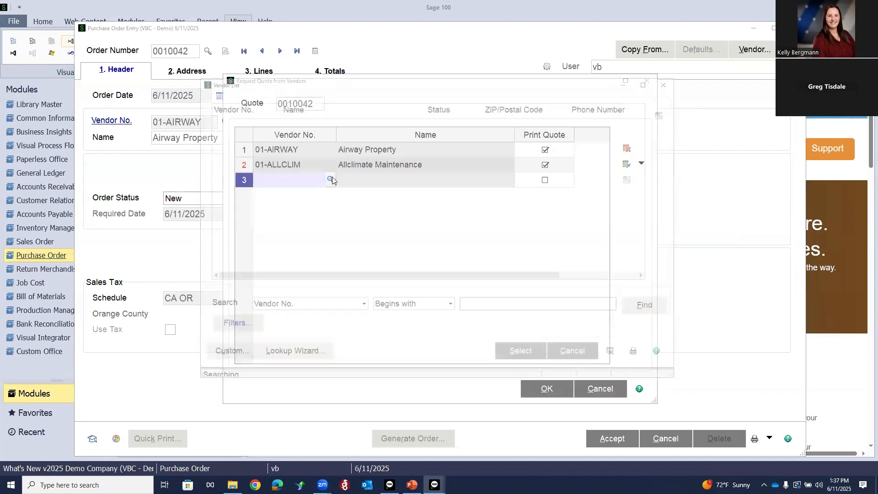
pyautogui.doubleClick(316, 139)
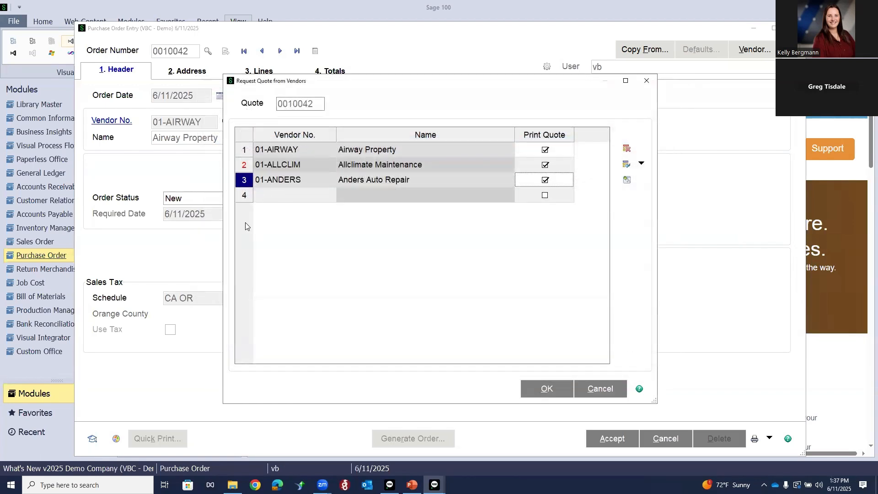
pyautogui.click(537, 390)
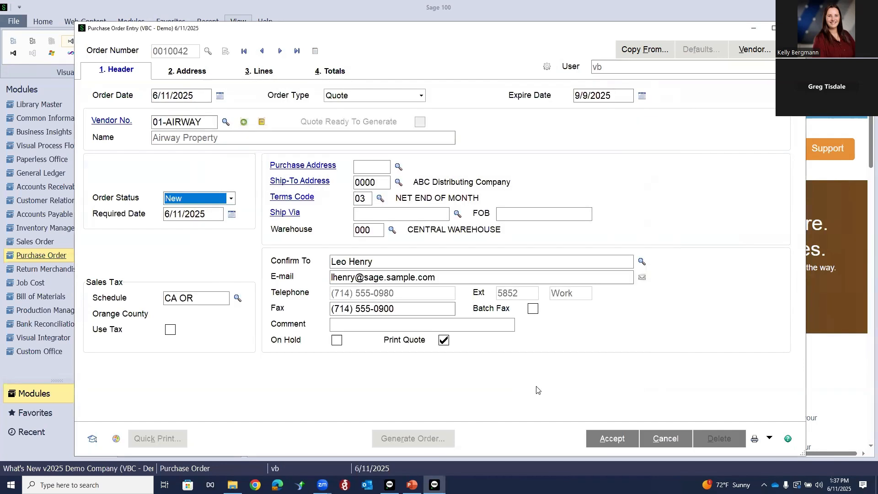
# - Add a quote line for item 1001-HON-H252 with an ordered quantity of 2
pyautogui.click(259, 72)
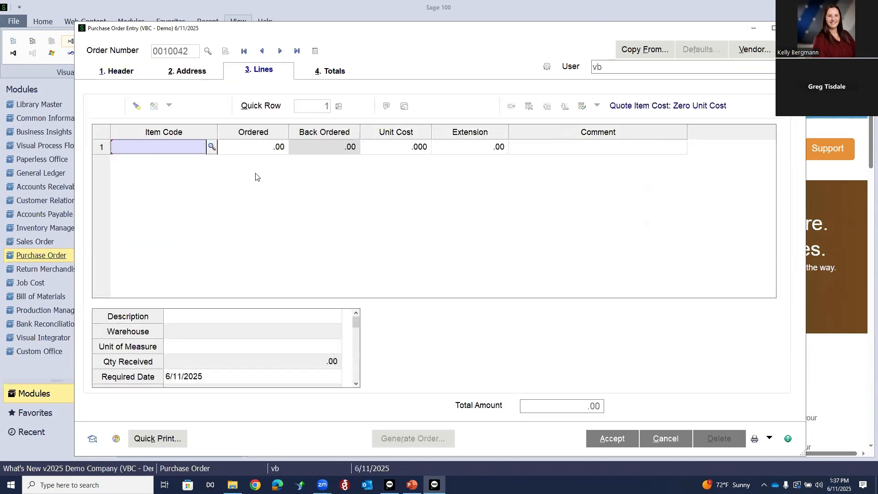
pyautogui.click(212, 147)
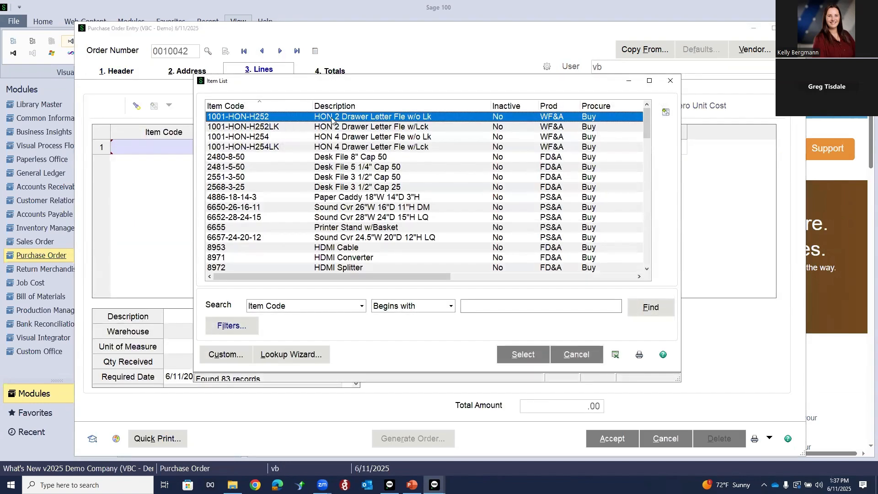
pyautogui.doubleClick(293, 116)
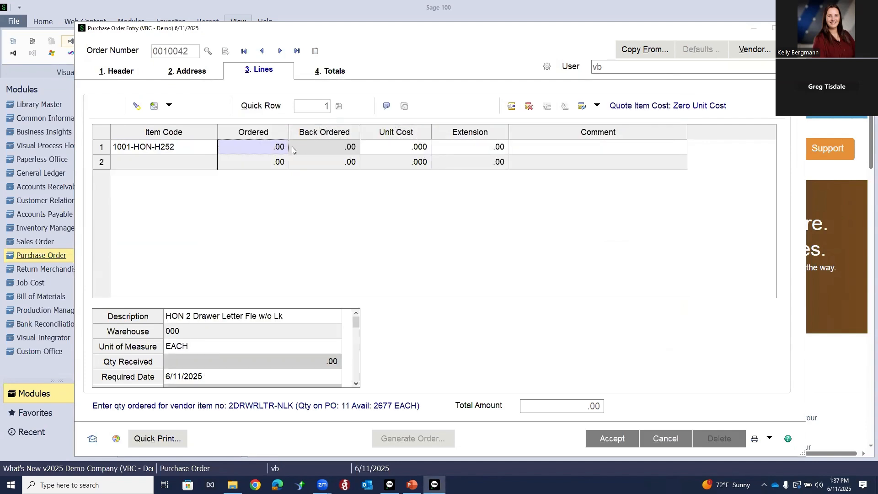
pyautogui.write('2')
pyautogui.press('Tab')
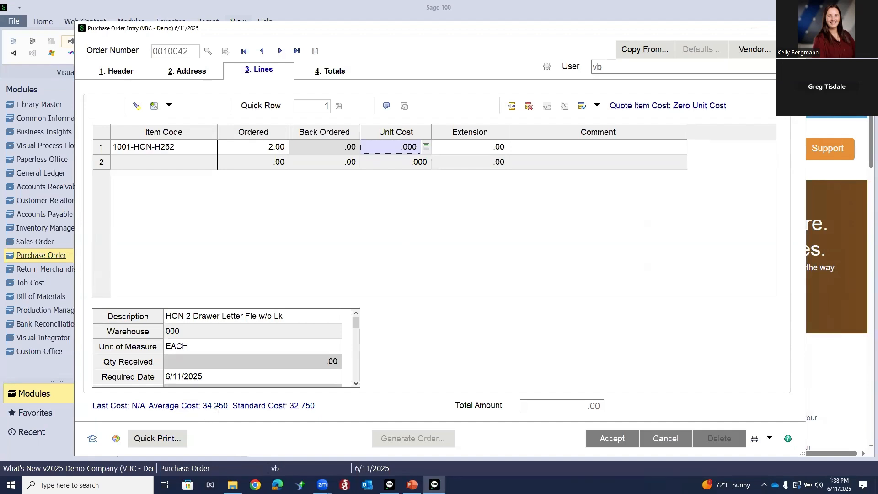
# - Review the item's cost information and the quote's totals, and save the quote
pyautogui.moveTo(318, 407); pyautogui.dragTo(87, 412)
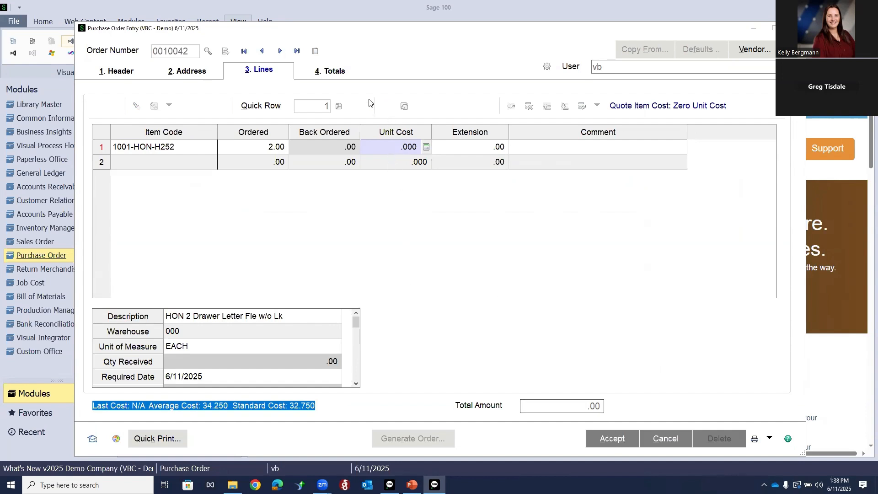
pyautogui.click(339, 75)
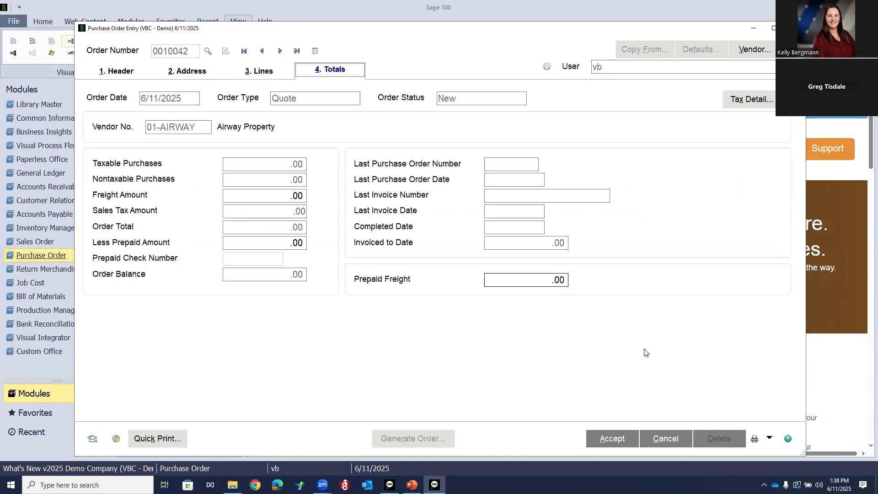
pyautogui.click(616, 439)
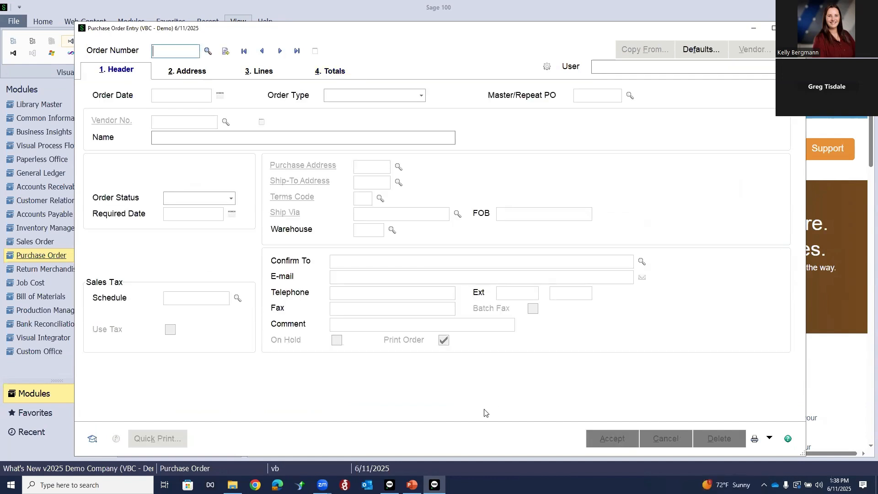
# - Open the last purchase order quote and preview its printout in Quote Printing with the STANDARD form
pyautogui.click(296, 52)
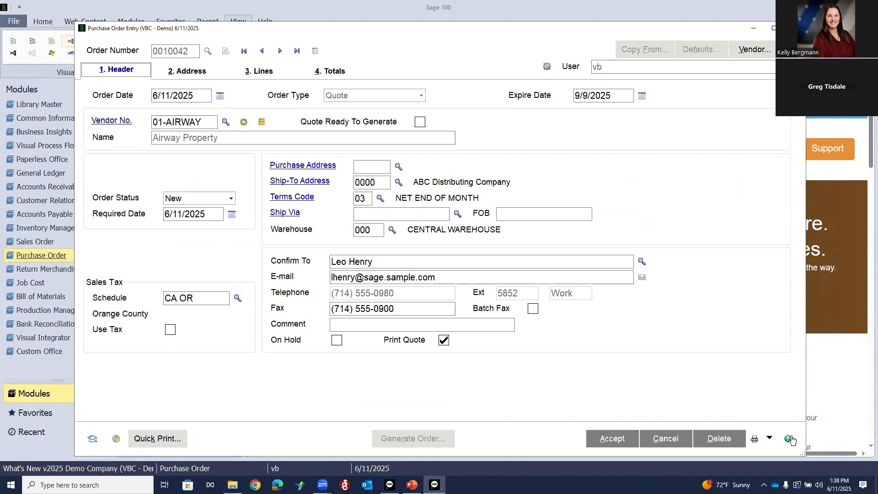
pyautogui.click(769, 440)
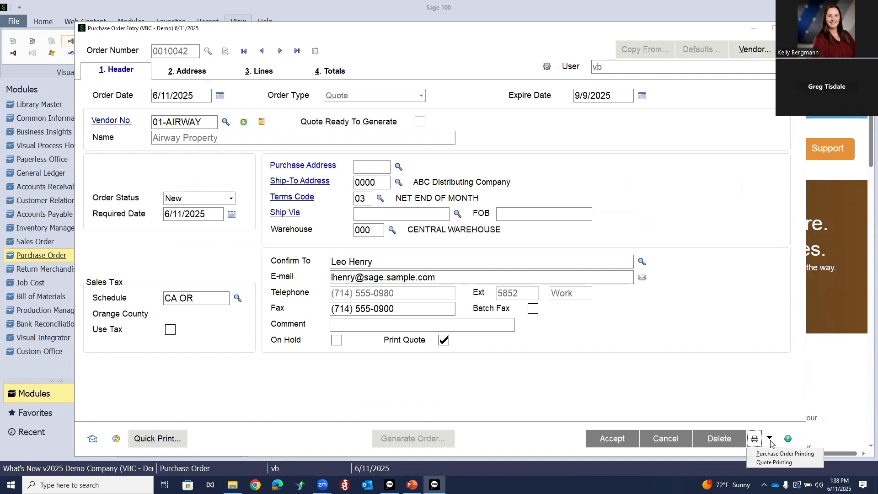
pyautogui.click(771, 463)
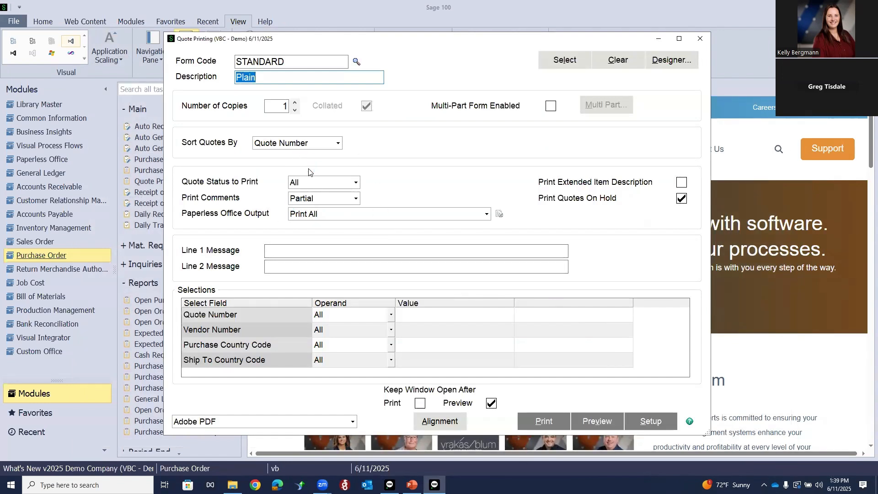
pyautogui.click(596, 422)
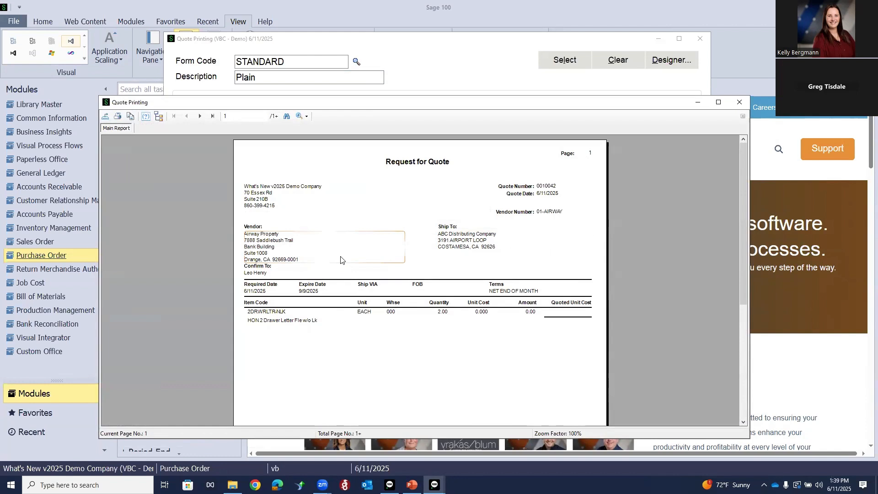
# - Review each vendor's Request for Quote page, return to the first one, and close the preview and Quote Printing
pyautogui.click(200, 117)
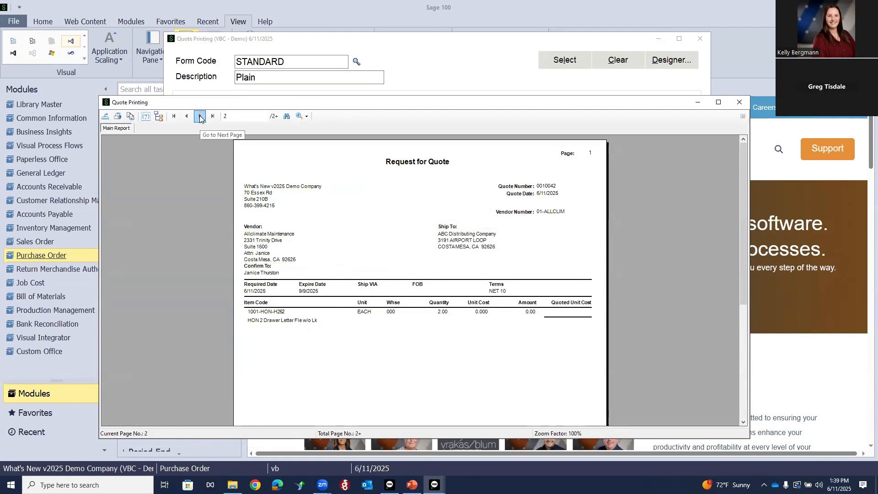
pyautogui.click(200, 117)
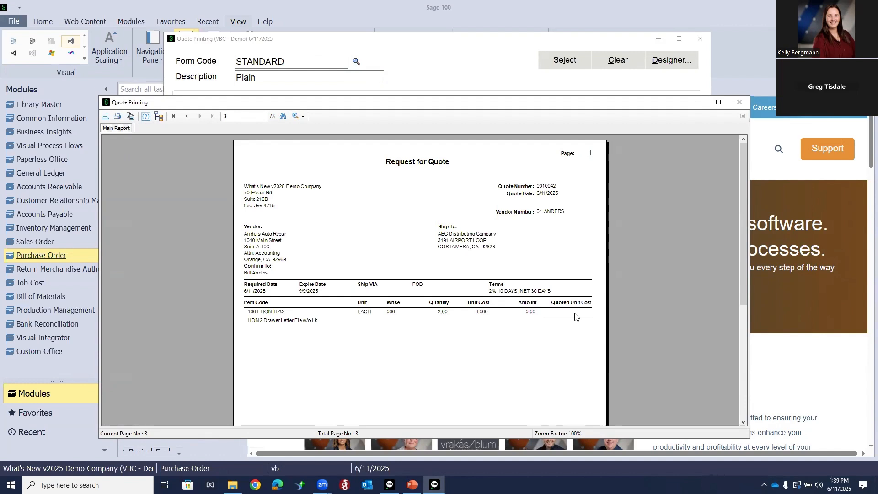
pyautogui.click(173, 118)
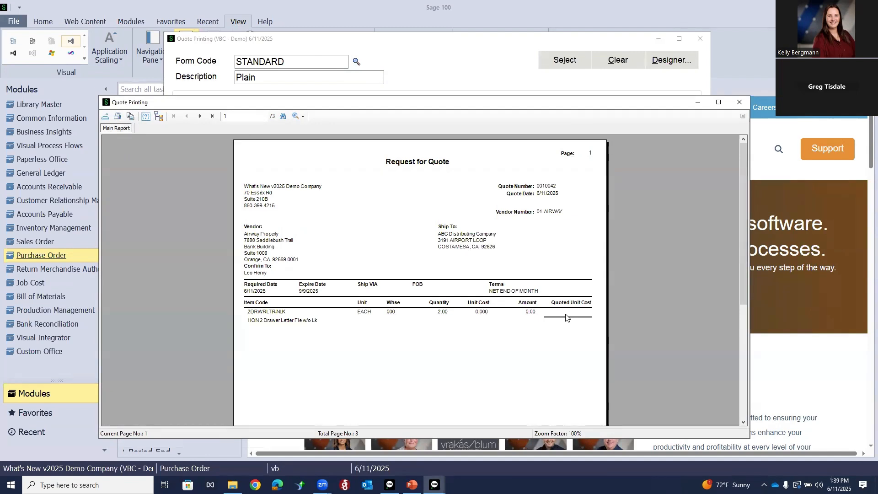
pyautogui.click(738, 107)
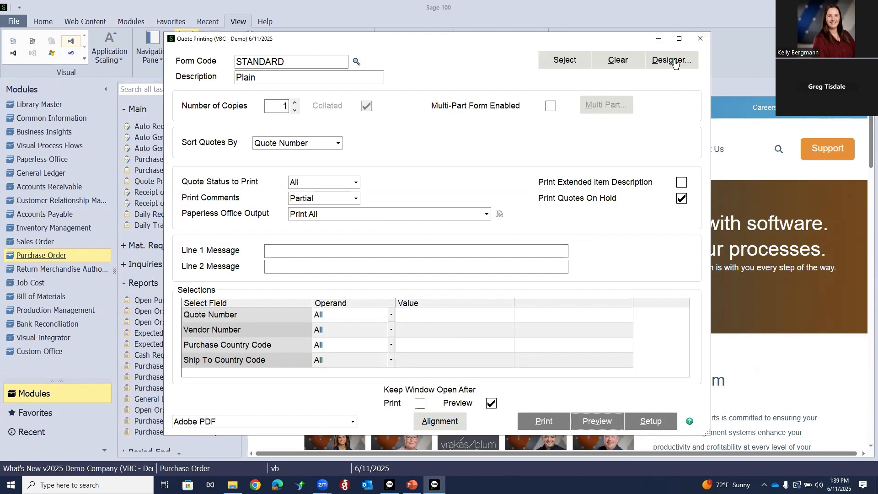
pyautogui.click(700, 39)
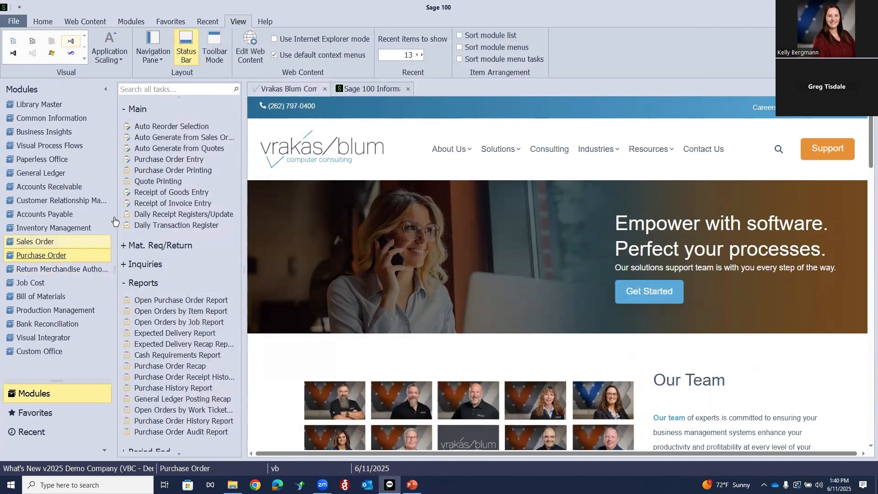
# - Reopen the last quote in Purchase Order Entry and preview its Quick Print output
pyautogui.click(165, 160)
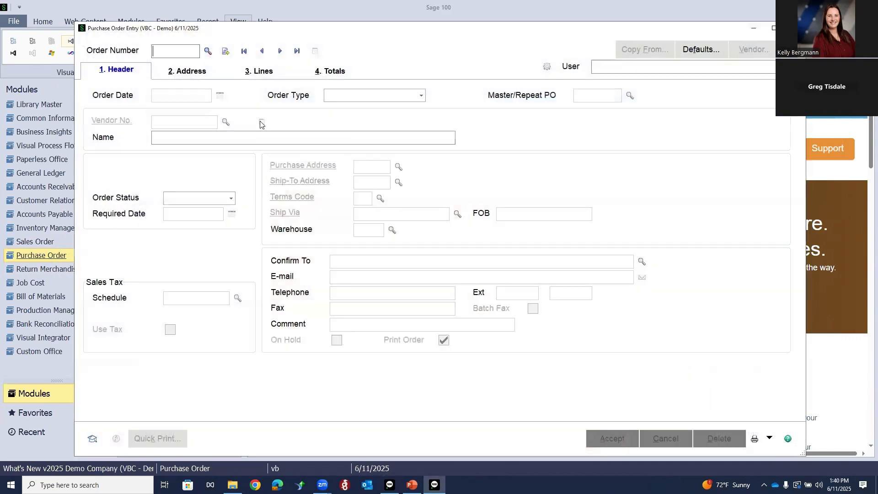
pyautogui.click(296, 53)
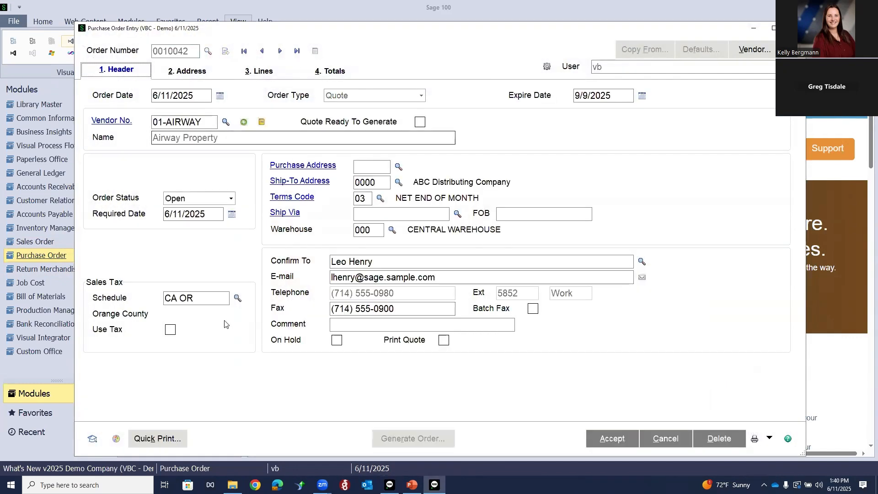
pyautogui.click(147, 439)
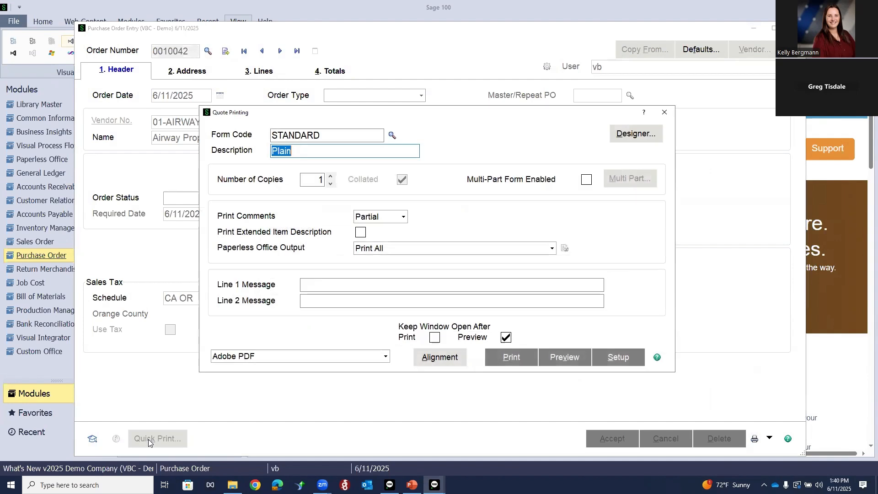
pyautogui.click(561, 357)
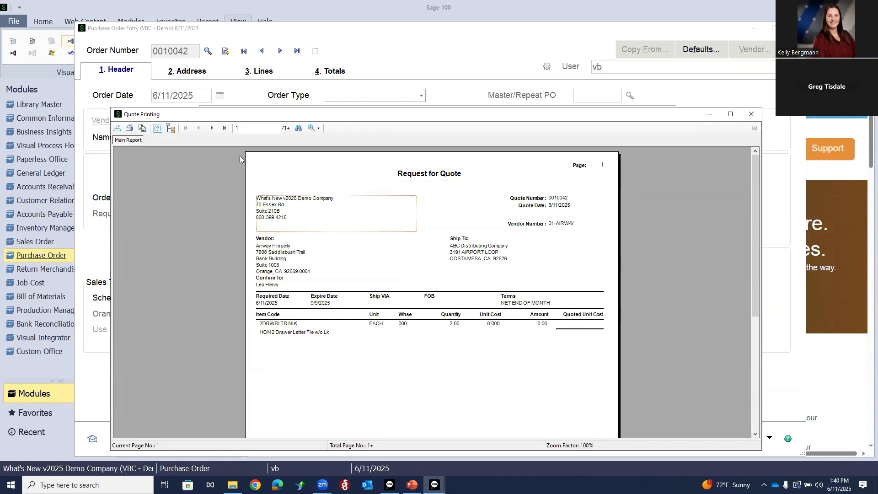
# - Compare the item codes on the three vendors' Request for Quote pages, and close the preview and print window
pyautogui.click(212, 129)
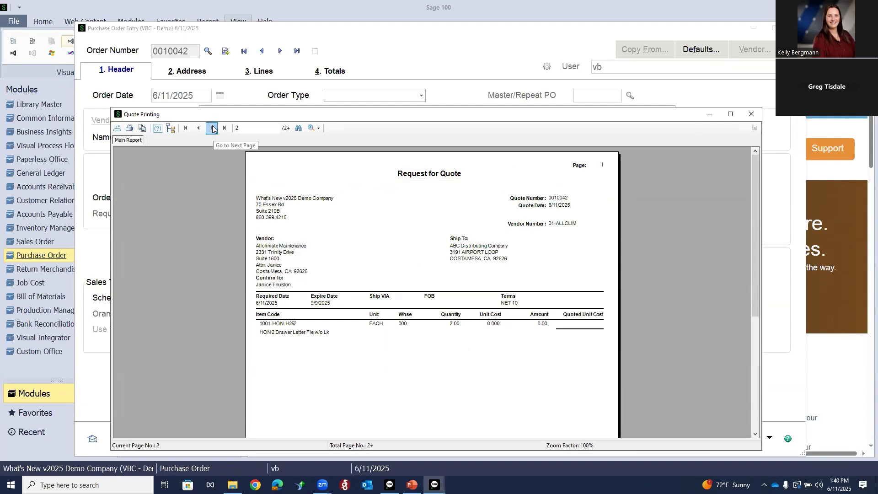
pyautogui.click(212, 128)
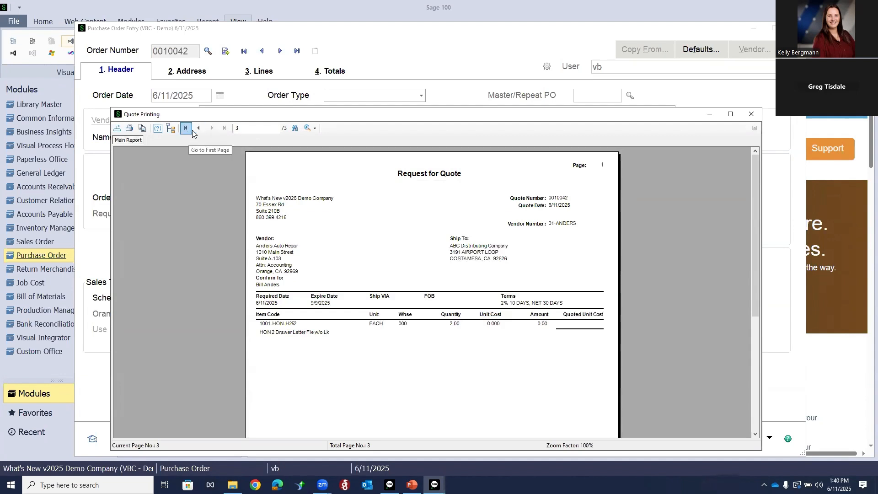
pyautogui.click(198, 128)
pyautogui.click(197, 128)
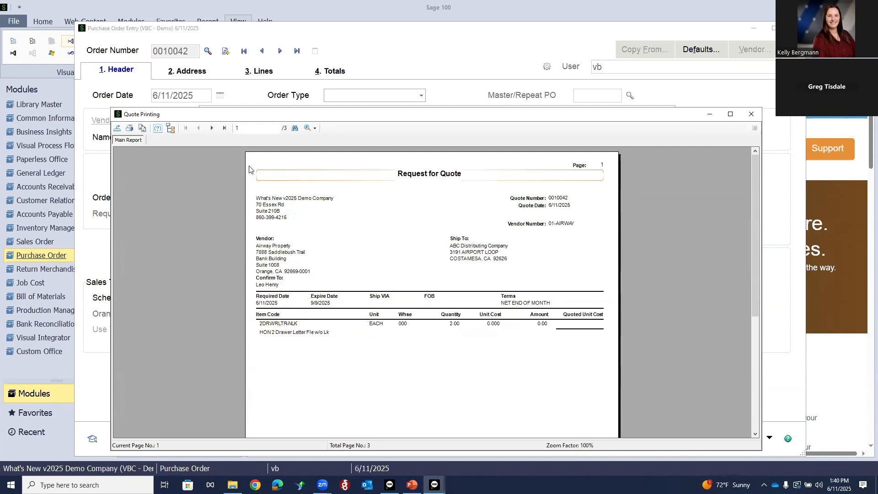
pyautogui.click(210, 129)
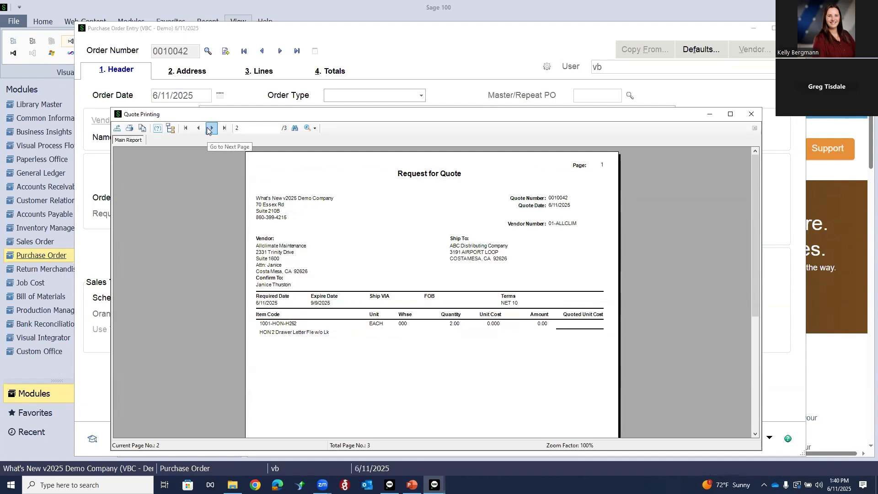
pyautogui.click(208, 130)
pyautogui.click(202, 130)
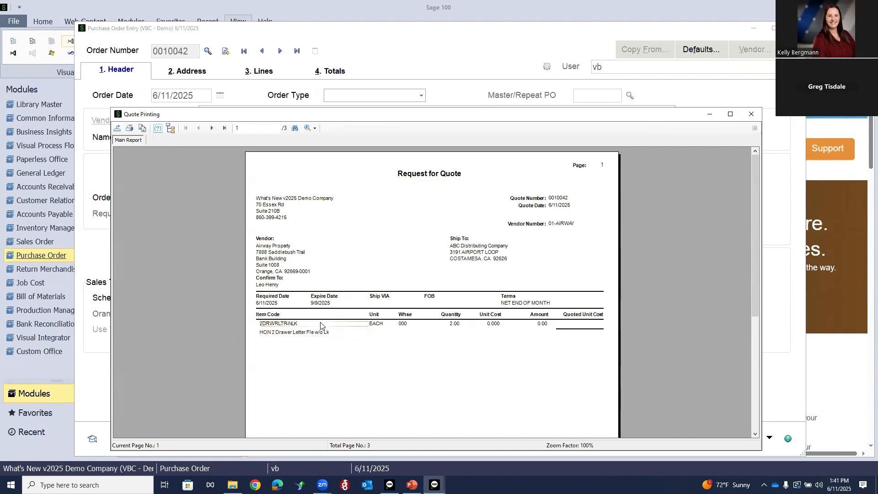
pyautogui.click(753, 114)
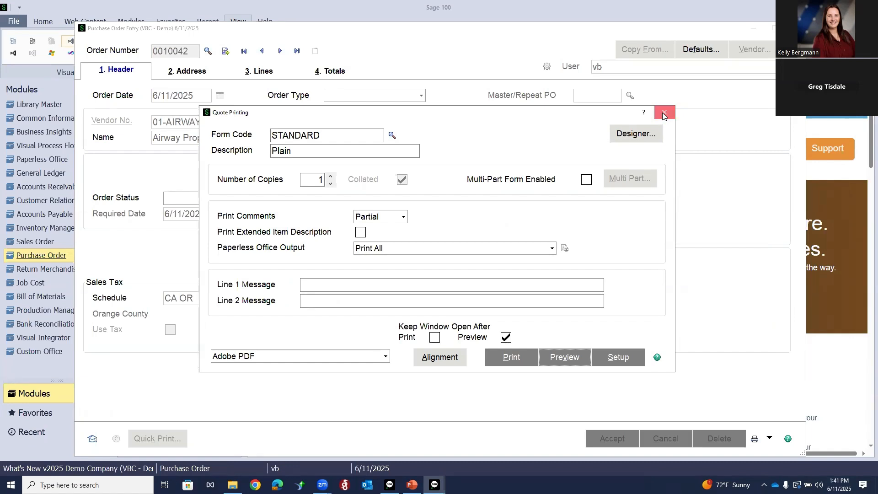
pyautogui.click(663, 113)
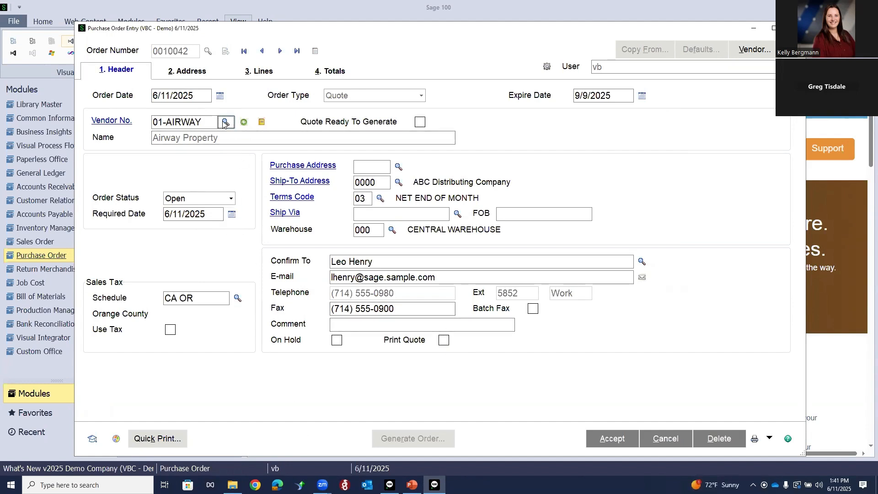
# - Check the list of vendors from whom this quote is requested
pyautogui.click(225, 122)
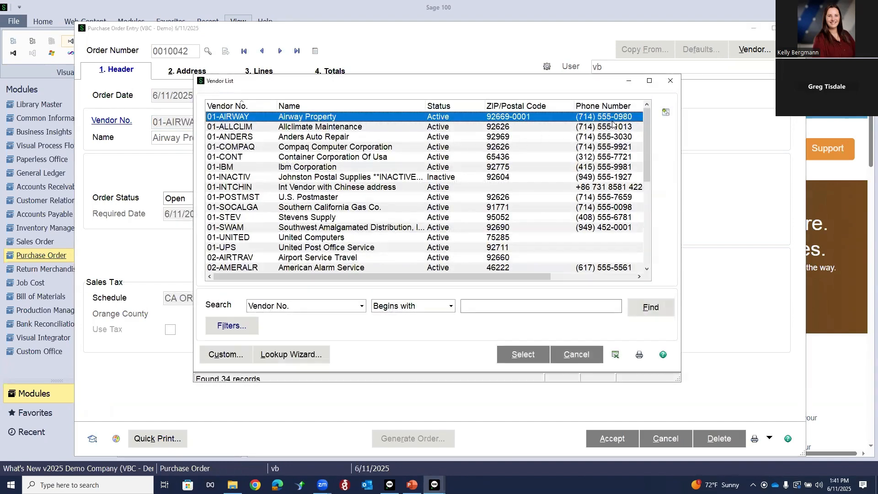
pyautogui.click(670, 81)
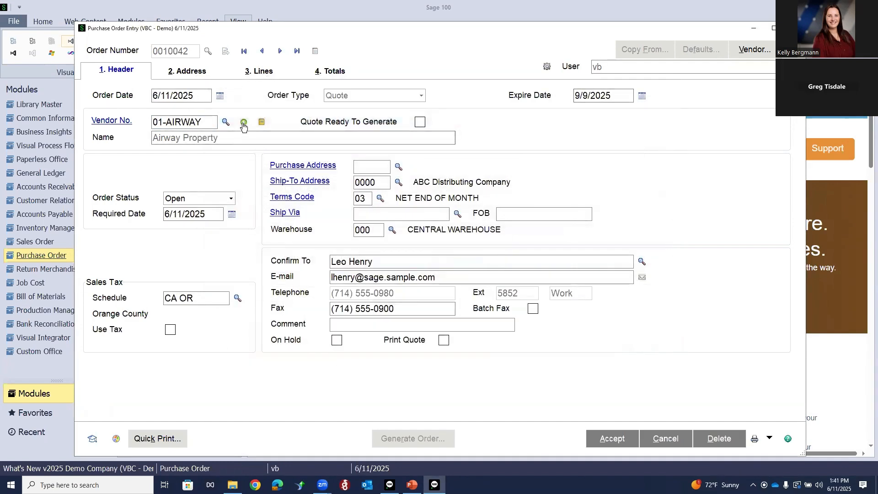
pyautogui.click(244, 123)
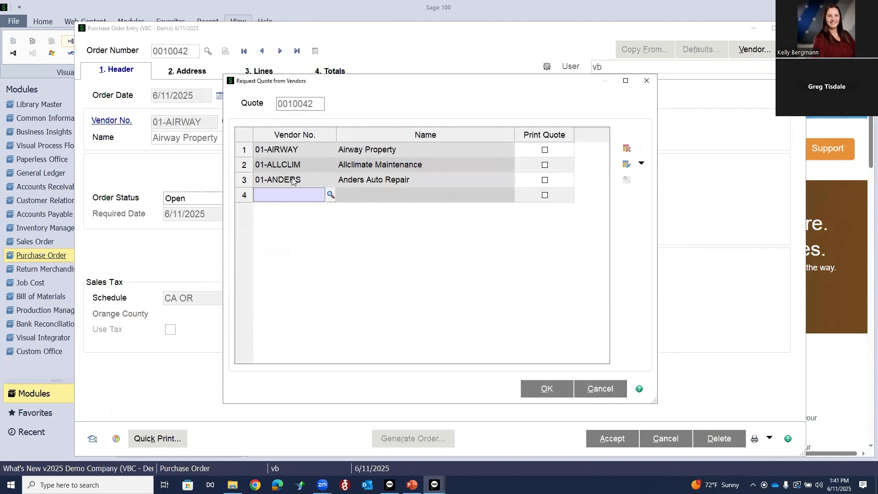
pyautogui.click(529, 390)
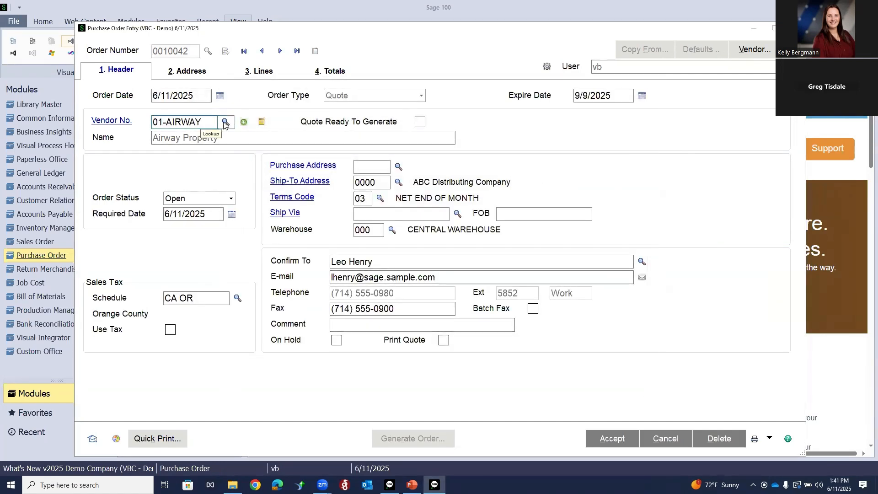
# - Change the quote's vendor to Allclimate Maintenance, dismiss the vendor memo, and mark the quote as ready to generate
pyautogui.click(225, 123)
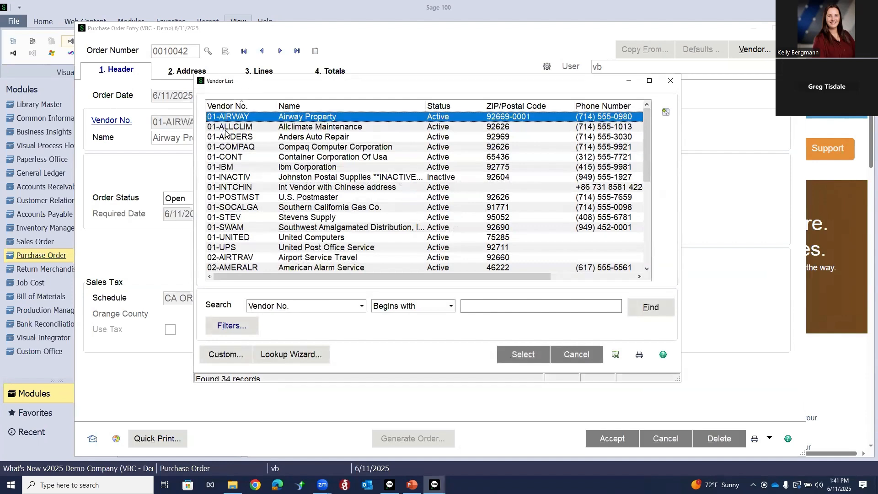
pyautogui.doubleClick(227, 128)
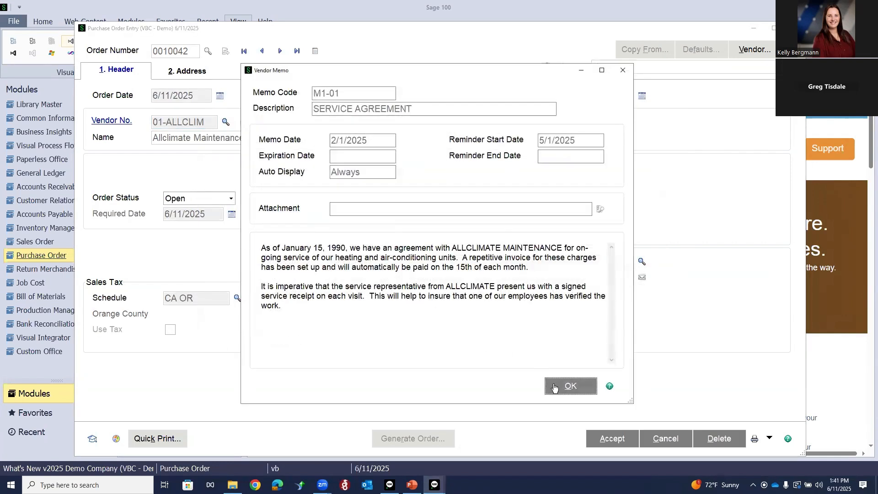
pyautogui.click(554, 388)
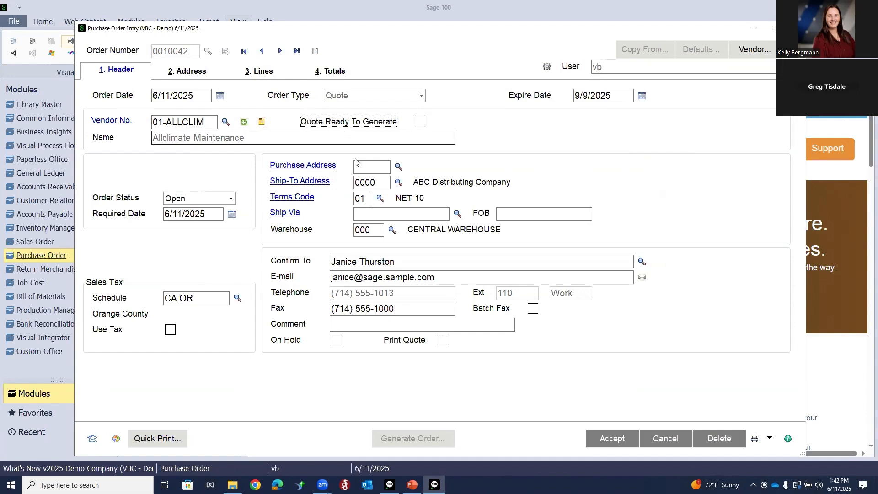
pyautogui.click(420, 122)
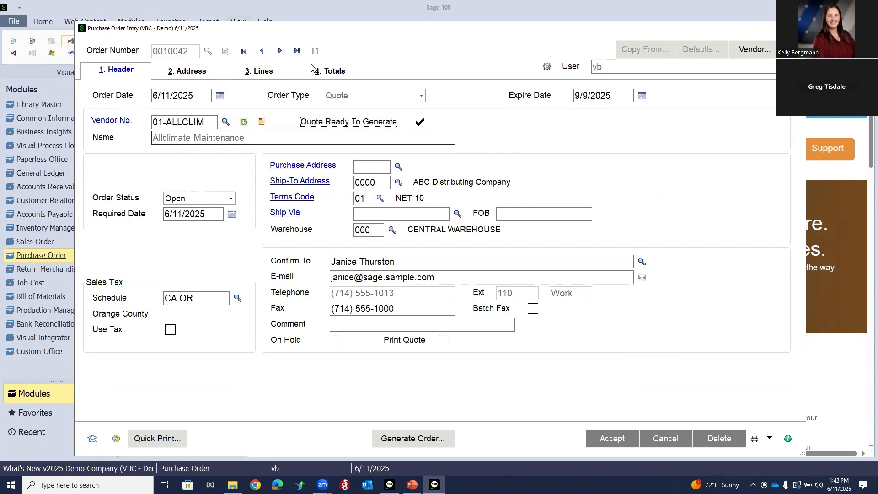
# - Set the unit cost of the 1001-HON-H252 quote line to 25.000
pyautogui.click(259, 70)
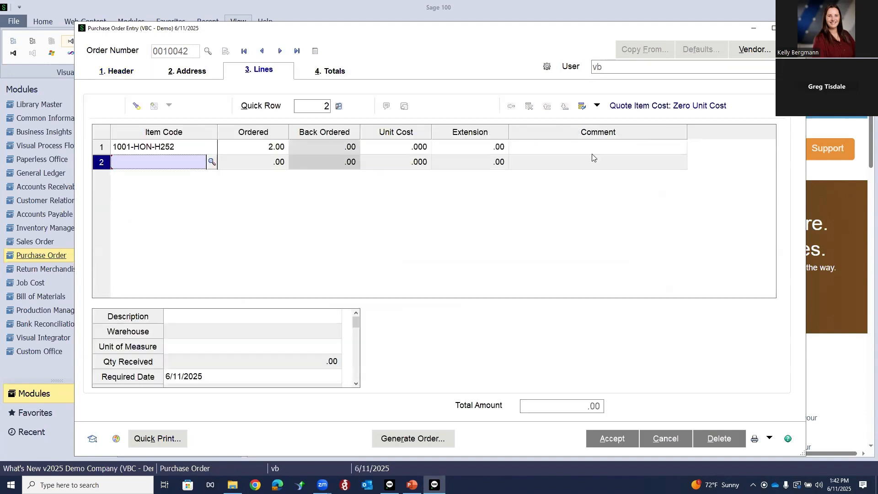
pyautogui.click(406, 154)
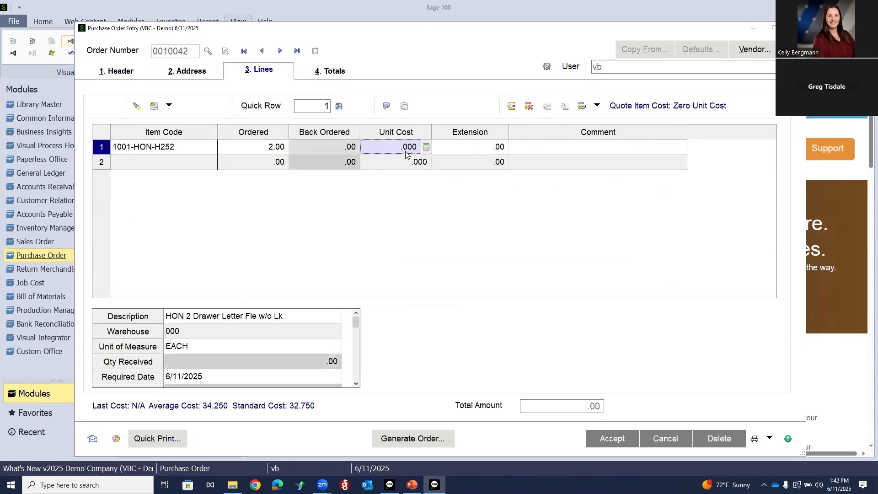
pyautogui.write('.025')
pyautogui.write('000')
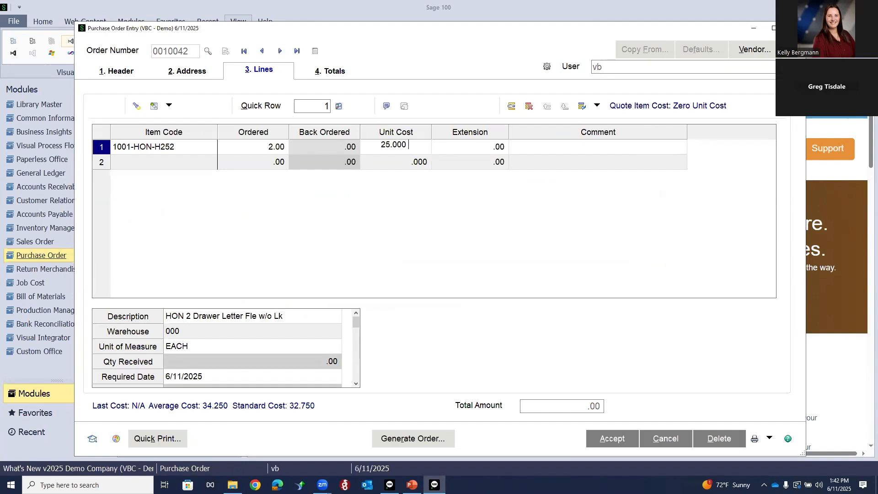
pyautogui.press('Tab')
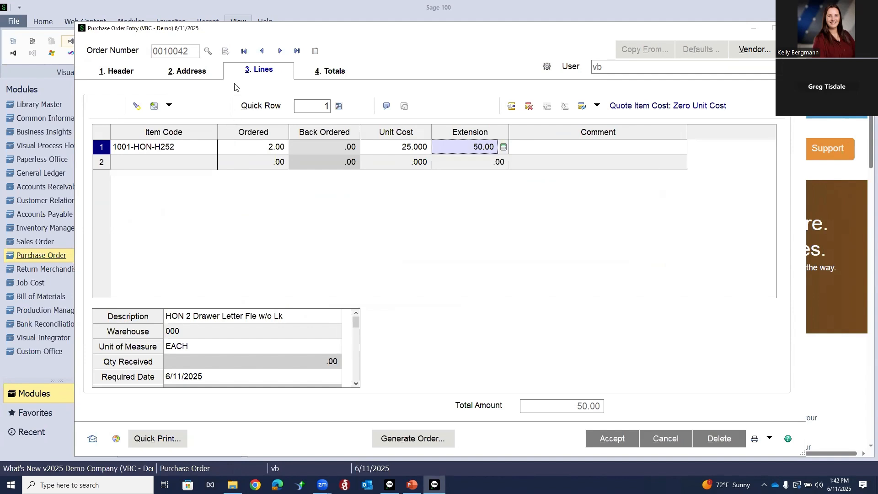
# - Save the quote and generate an order from it, including comment lines and memos, with the proposed next purchase order number
pyautogui.click(407, 442)
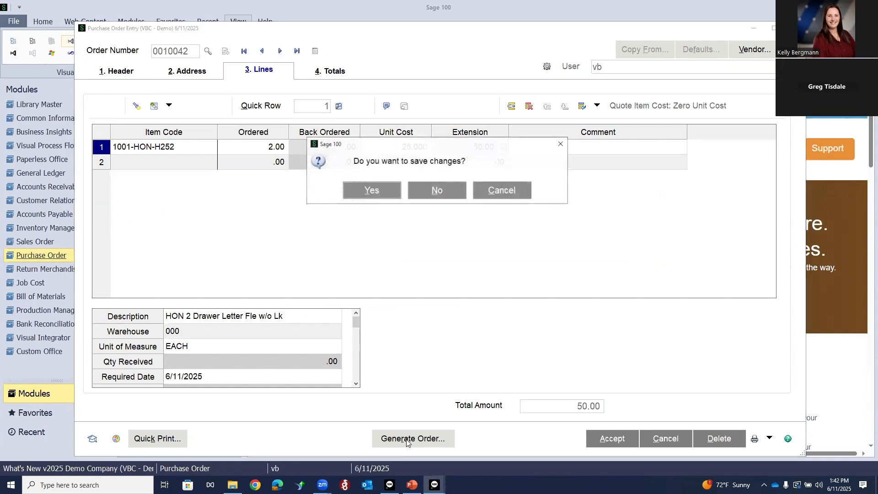
pyautogui.click(370, 191)
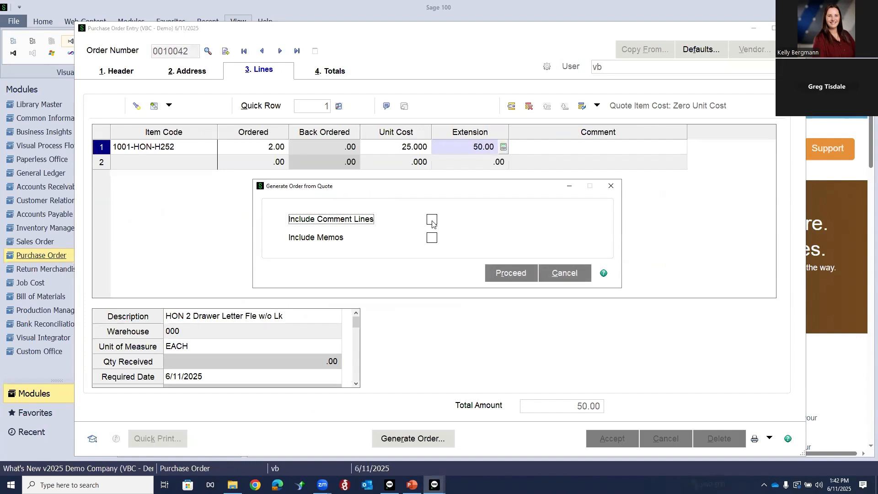
pyautogui.click(432, 220)
pyautogui.click(432, 237)
pyautogui.click(508, 277)
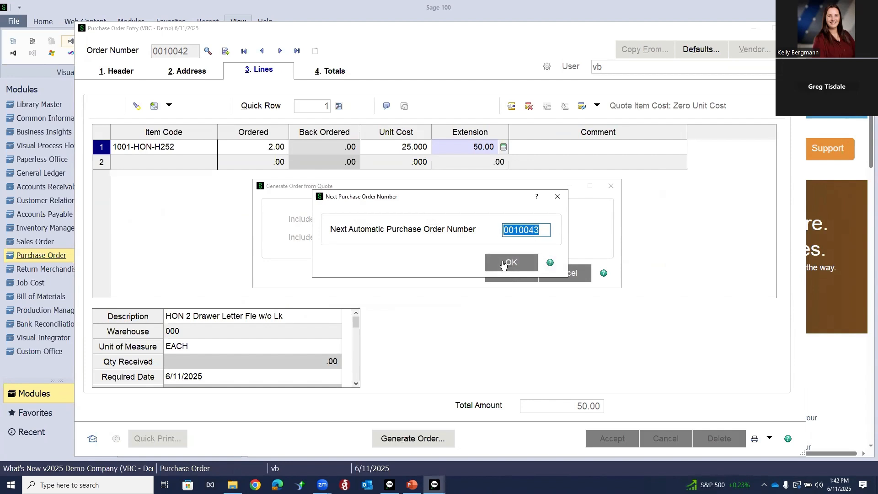
pyautogui.click(503, 264)
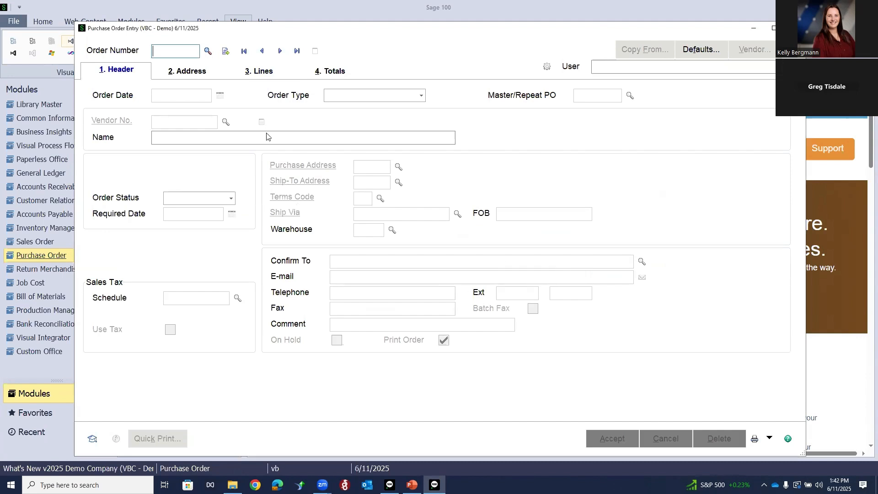
# - Open the newly generated standard order for Allclimate Maintenance from the purchase order list, dismissing the vendor memo
pyautogui.click(207, 51)
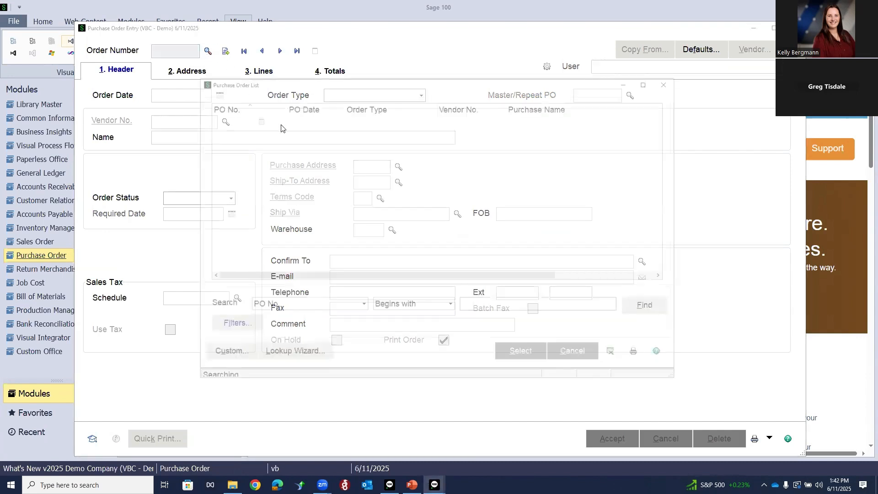
pyautogui.moveTo(663, 151); pyautogui.dragTo(662, 242)
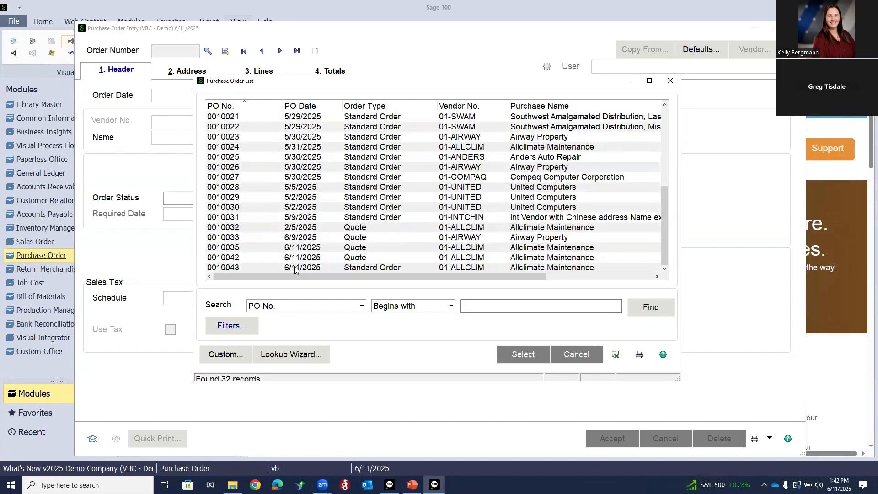
pyautogui.doubleClick(231, 268)
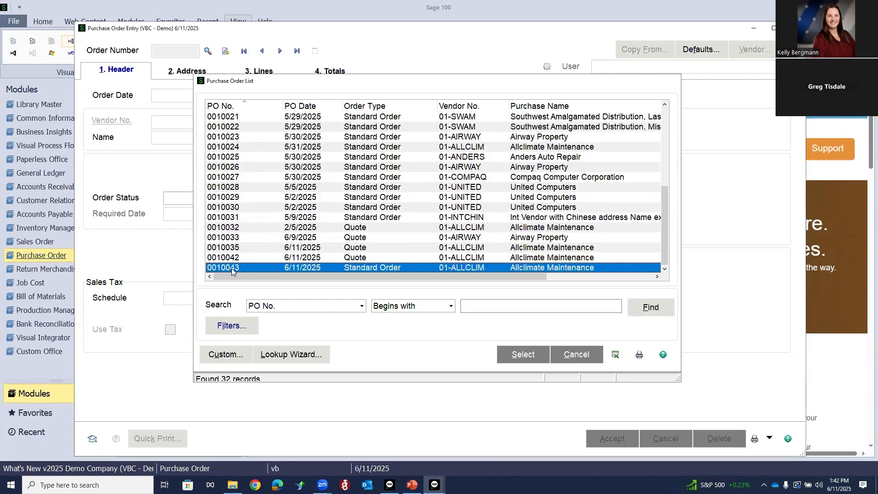
pyautogui.press('Return')
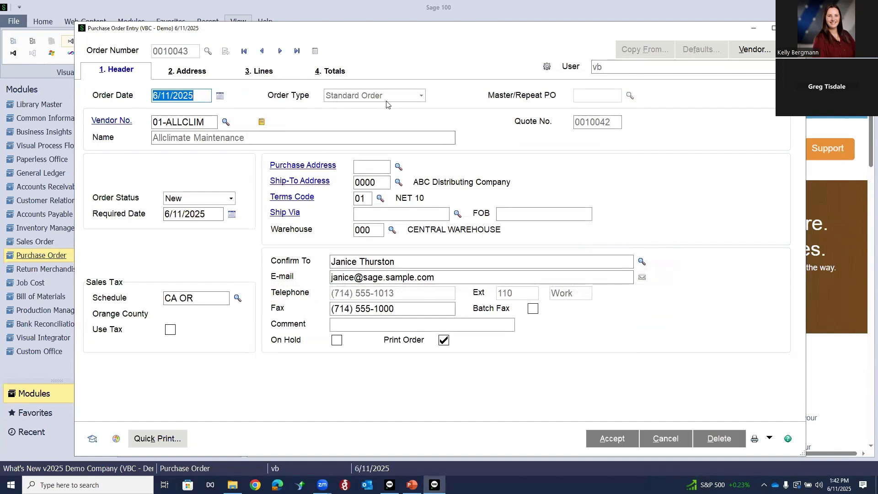
# - Set the unit cost of the generated order's 1001-HON-H252 line to 25.000, accept the order, and close Purchase Order Entry
pyautogui.click(262, 74)
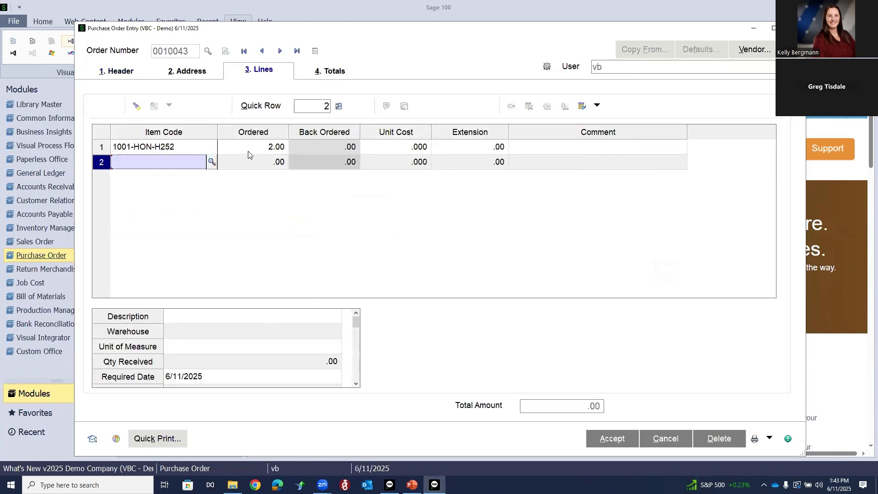
pyautogui.click(413, 147)
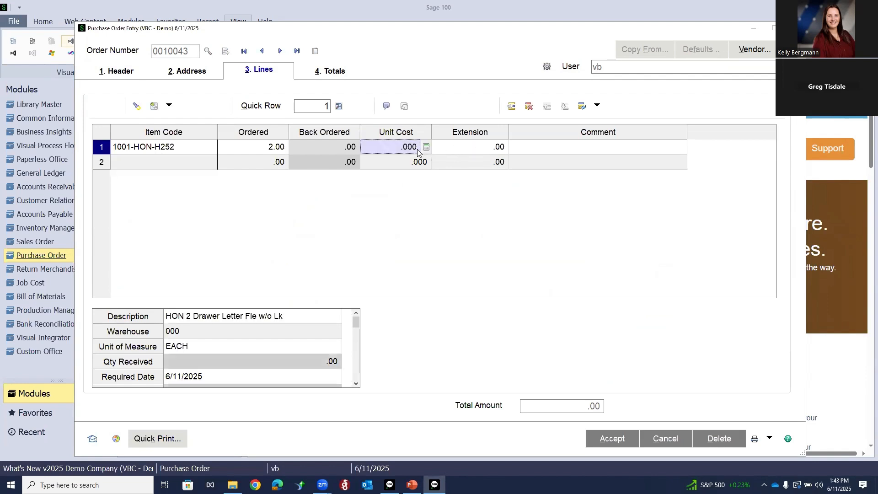
pyautogui.write('25')
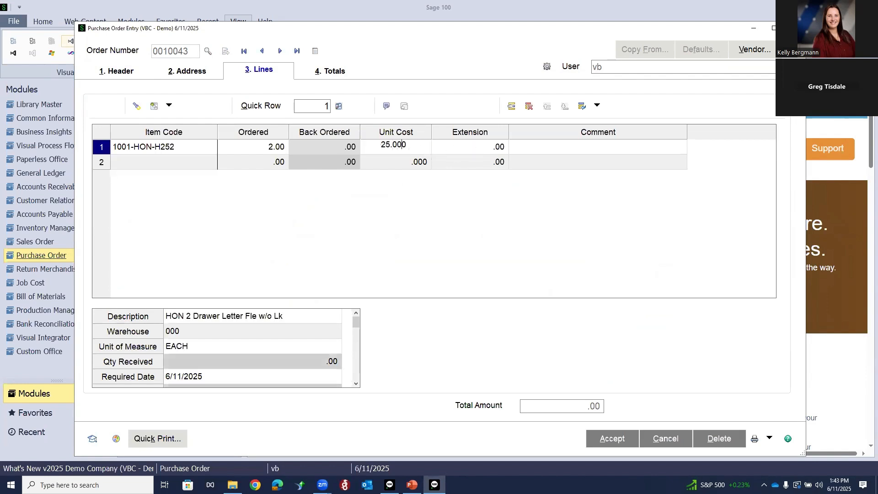
pyautogui.press('Tab')
pyautogui.press('Tab')
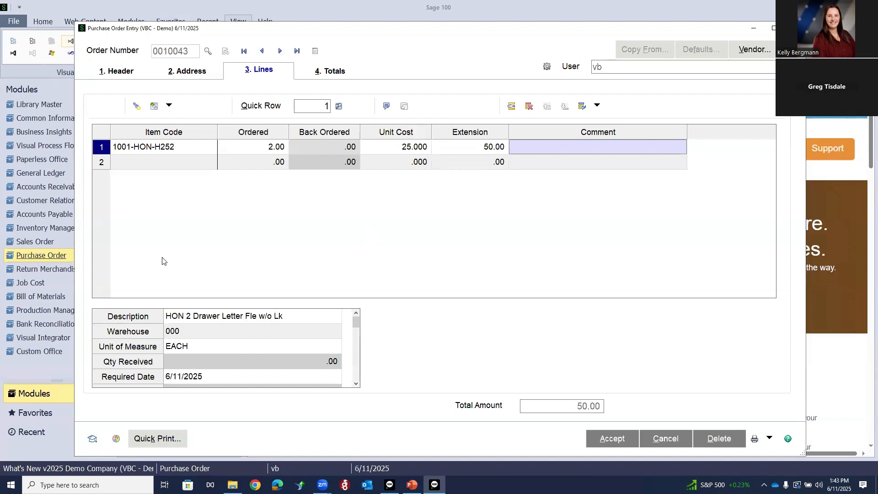
pyautogui.click(602, 444)
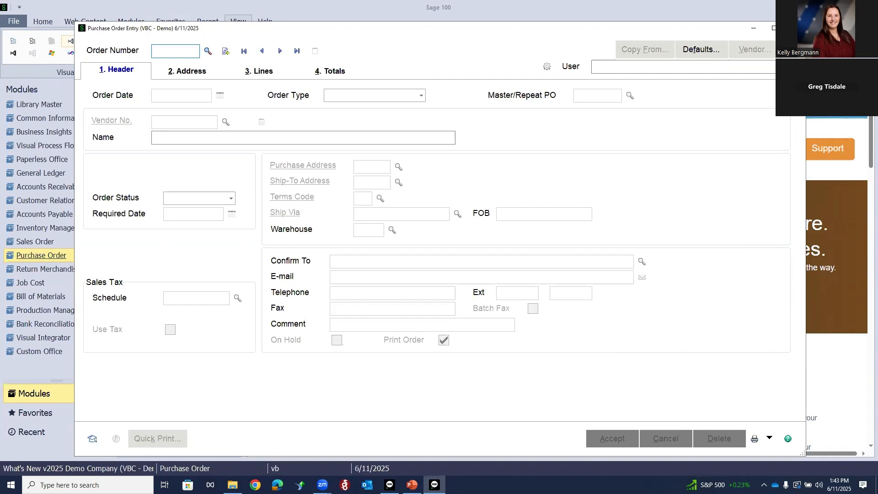
pyautogui.click(795, 28)
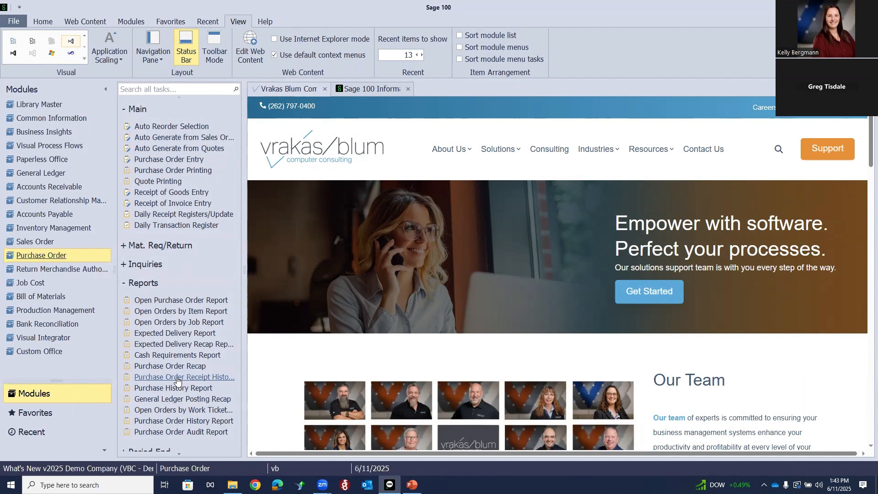
# - Reopen Purchase Order Entry and bring up the completed Allclimate Maintenance quote to check its order status and generated order number
pyautogui.click(163, 161)
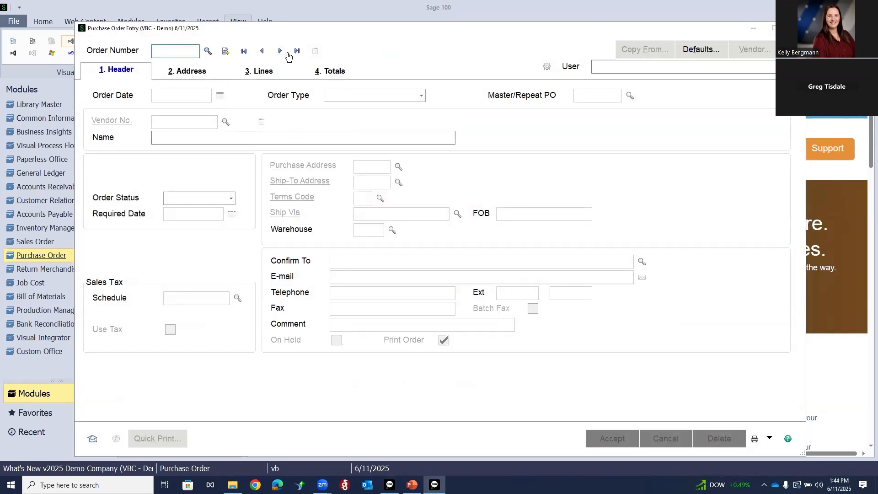
pyautogui.click(297, 52)
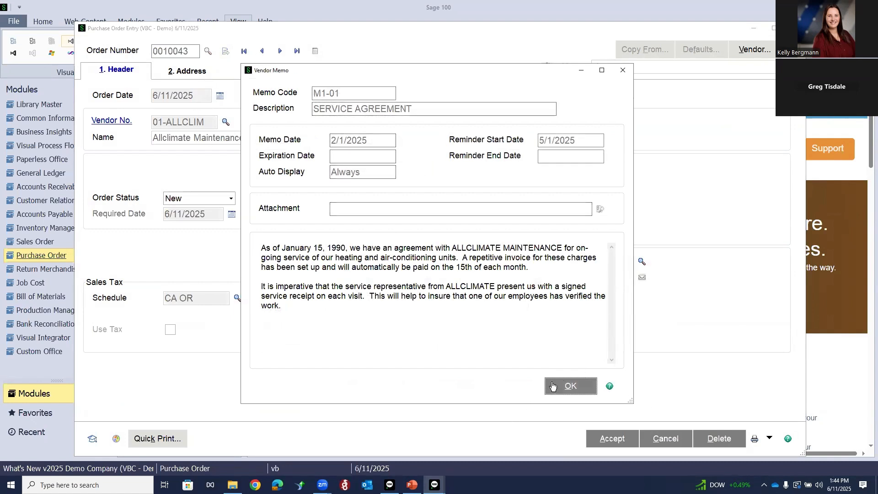
pyautogui.click(570, 386)
pyautogui.click(262, 51)
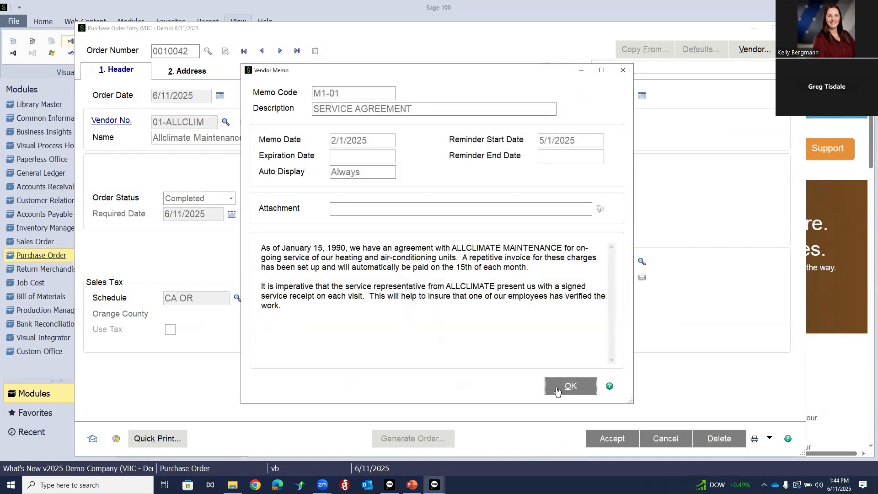
pyautogui.click(556, 387)
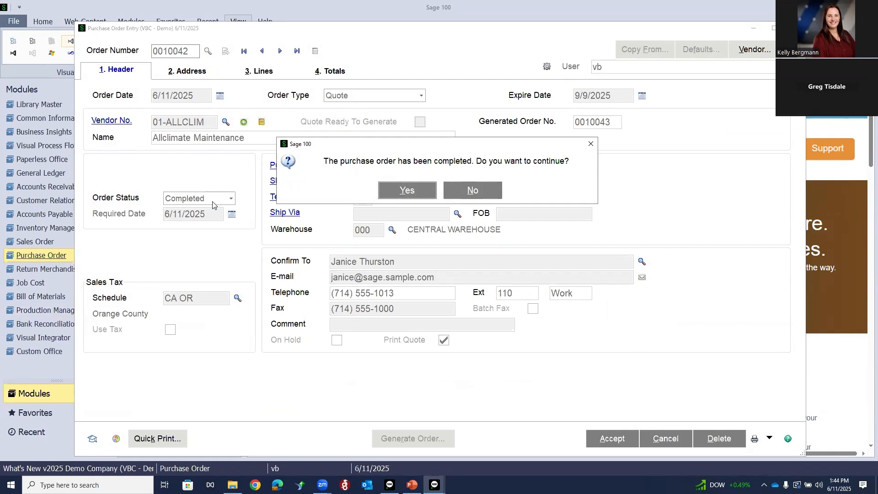
pyautogui.click(407, 191)
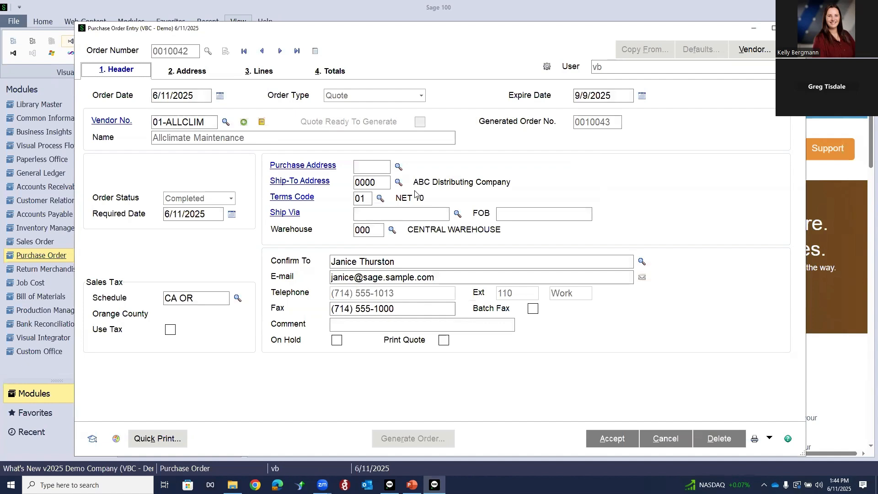
# - Start a purchase order memo with code ALLCLIM on the completed quote, close it without content, and accept the quote
pyautogui.click(315, 52)
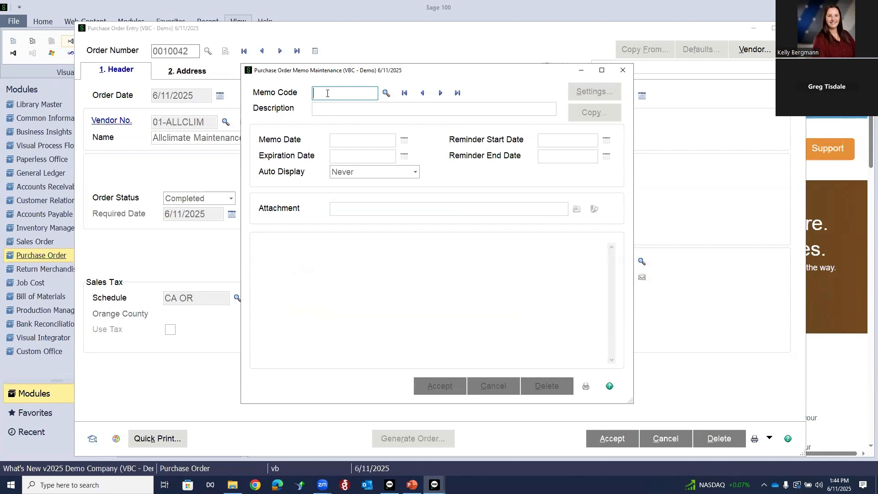
pyautogui.write('ALLCLIM')
pyautogui.press('Tab')
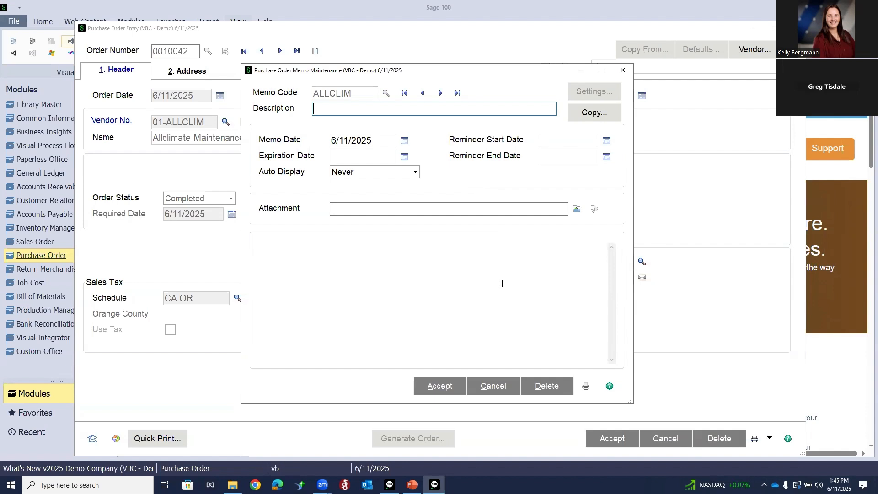
pyautogui.click(625, 69)
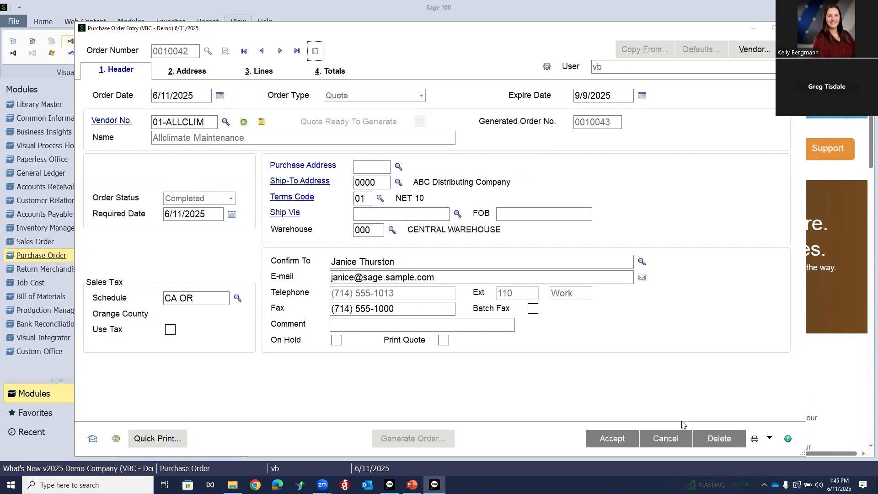
pyautogui.click(622, 439)
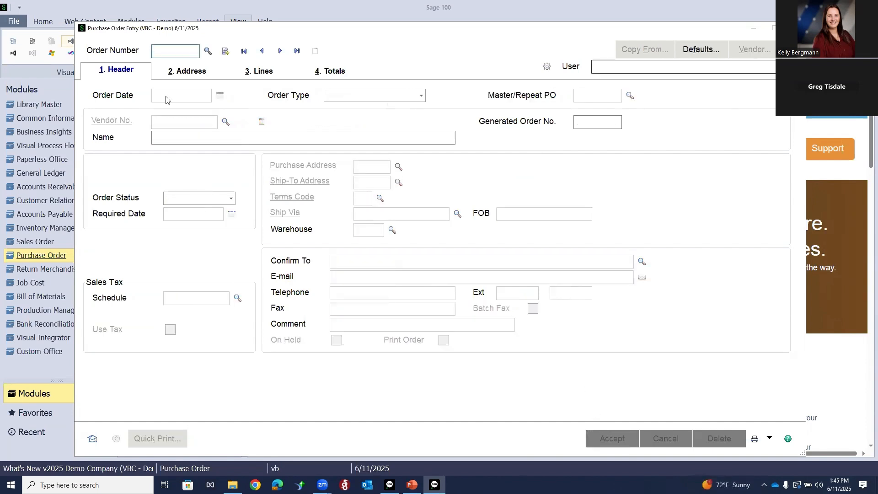
pyautogui.click(207, 53)
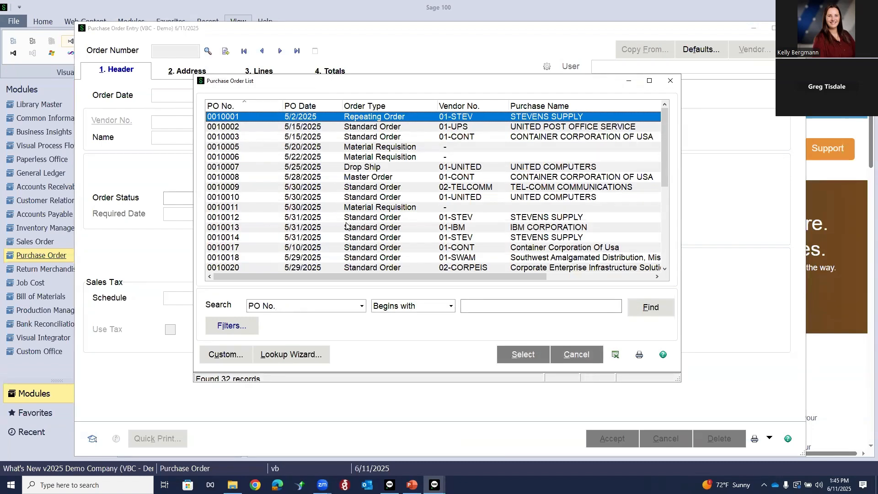
pyautogui.scroll(-5, 346, 226)
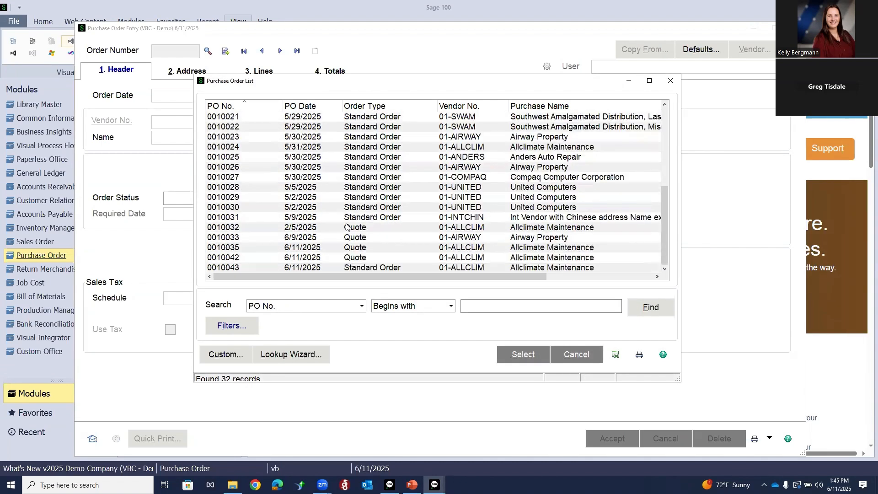
pyautogui.doubleClick(355, 257)
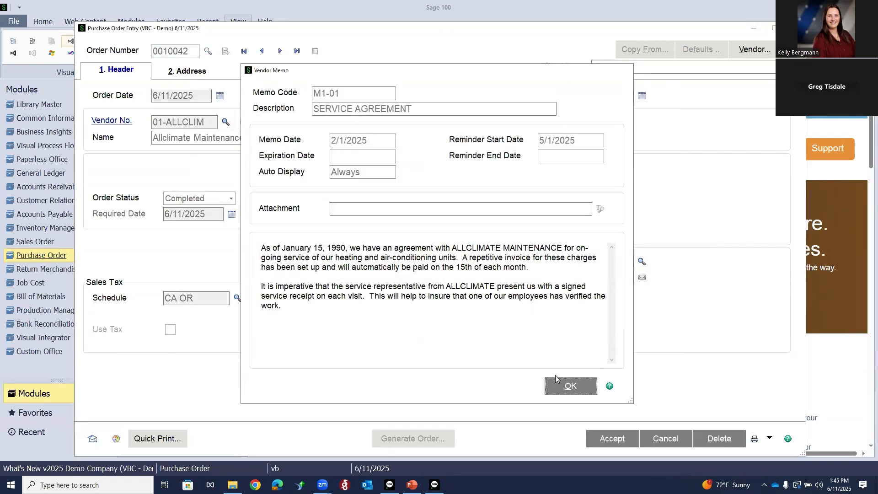
pyautogui.click(569, 386)
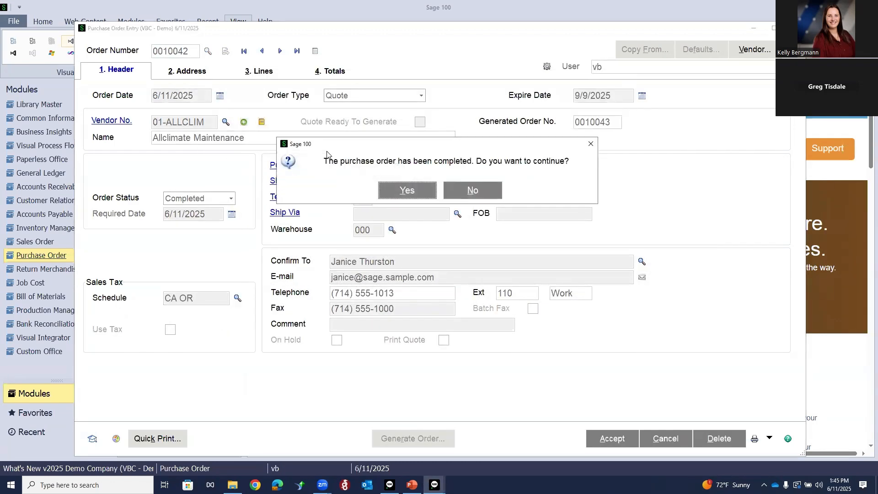
pyautogui.click(471, 190)
# - Open the Airway Property quote dated 6/9/2025, check its Quote Ready To Generate setting, accept it, and close Purchase Order Entry
pyautogui.click(208, 51)
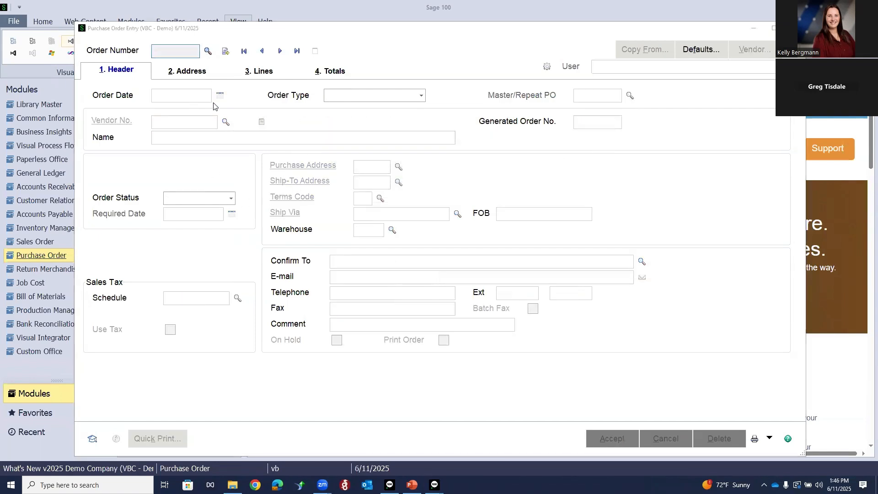
pyautogui.scroll(-7, 353, 247)
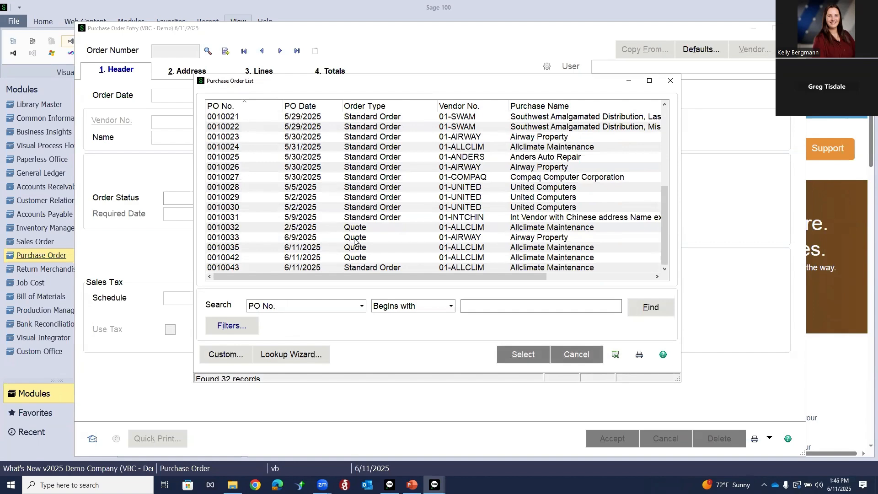
pyautogui.doubleClick(355, 238)
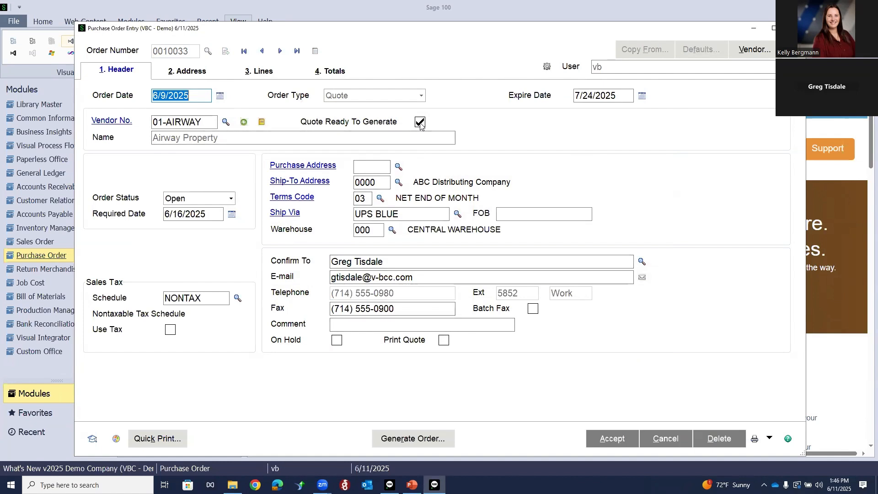
pyautogui.click(612, 438)
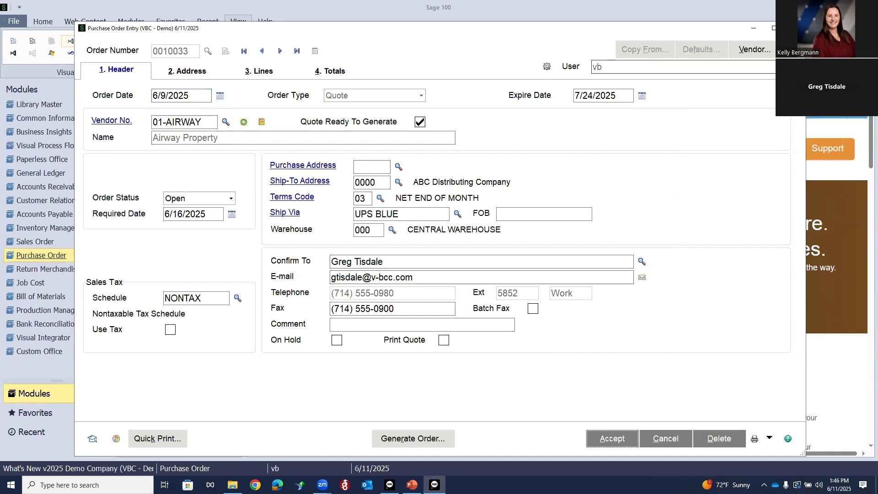
pyautogui.click(795, 28)
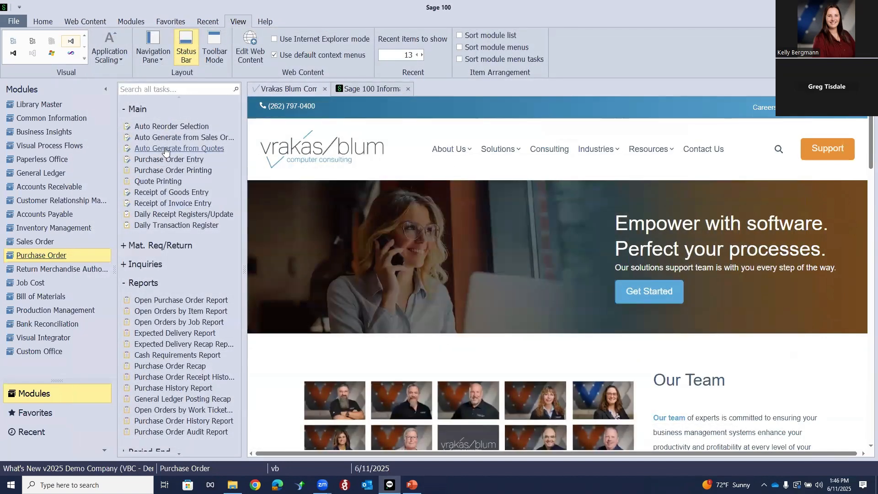
# - Run Auto Generate from Quotes for all quote and vendor numbers, including comment lines and memos
pyautogui.click(165, 150)
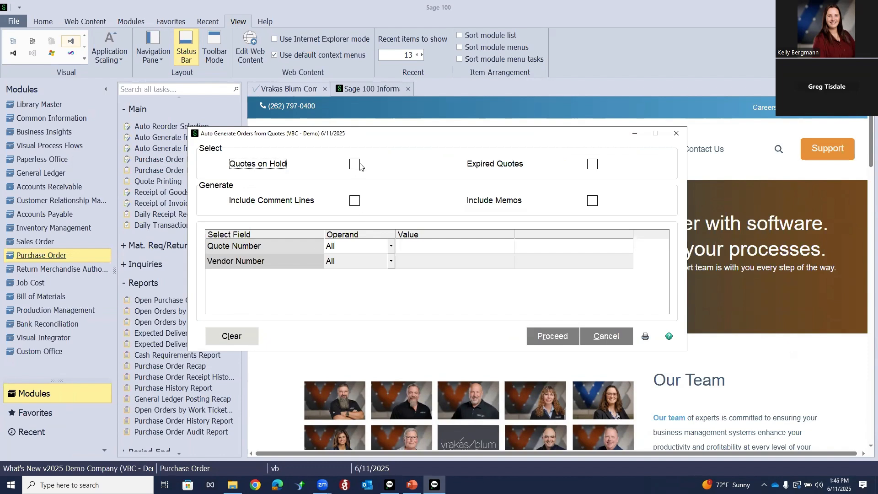
pyautogui.click(351, 204)
pyautogui.click(601, 204)
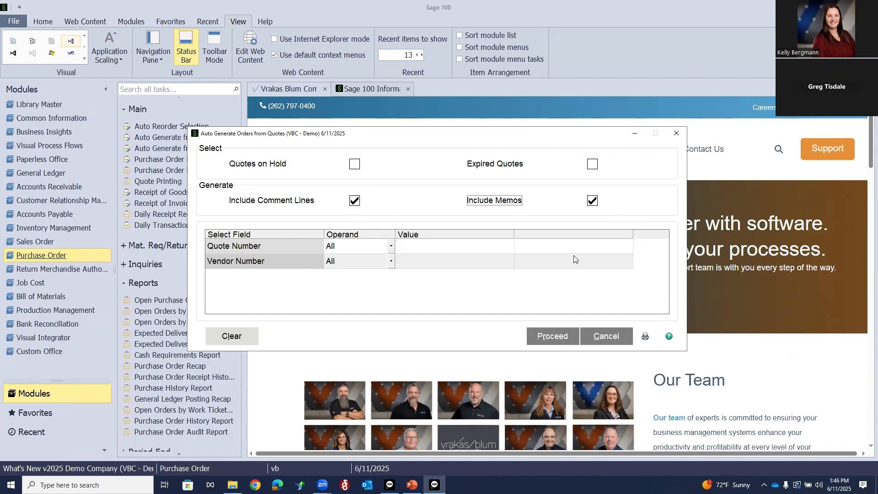
pyautogui.click(545, 341)
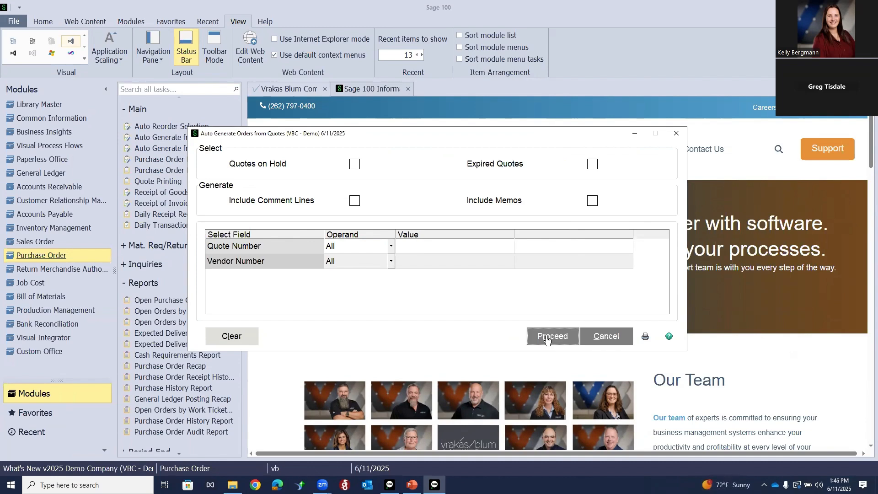
# - Preview the Auto Generate Orders from Quotes listing, close it, and generate the orders with the proposed next purchase order number
pyautogui.click(645, 336)
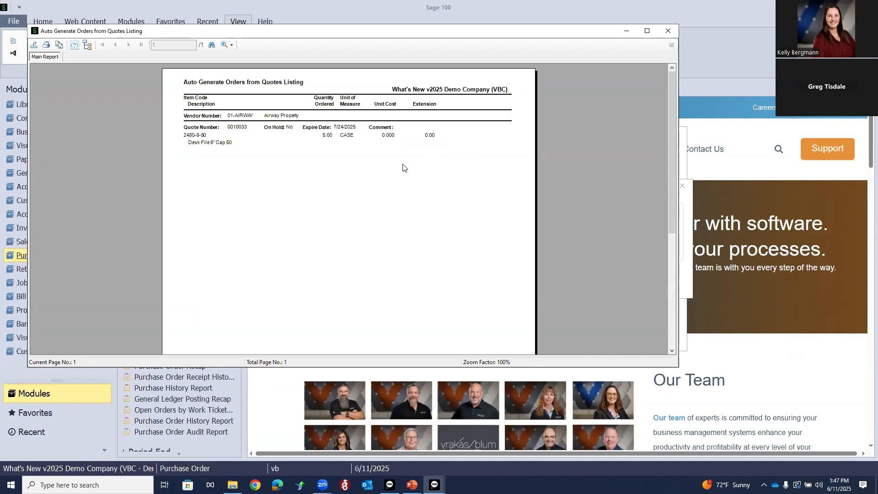
pyautogui.click(668, 31)
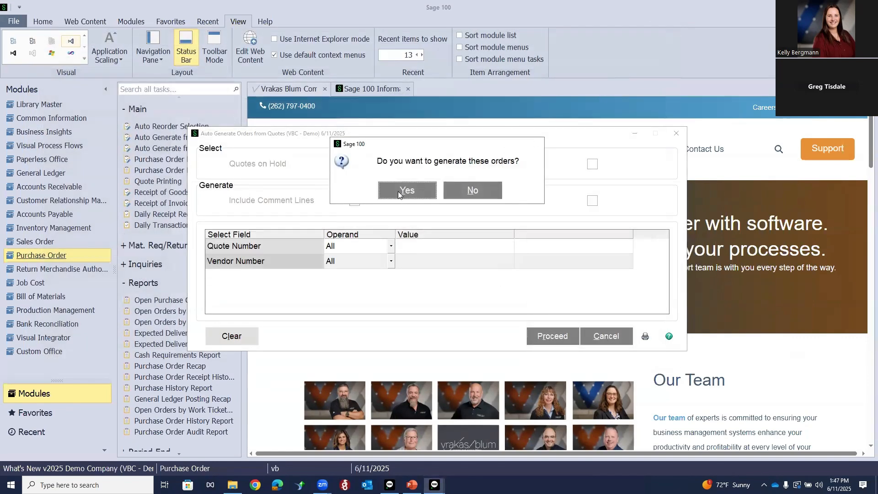
pyautogui.click(398, 191)
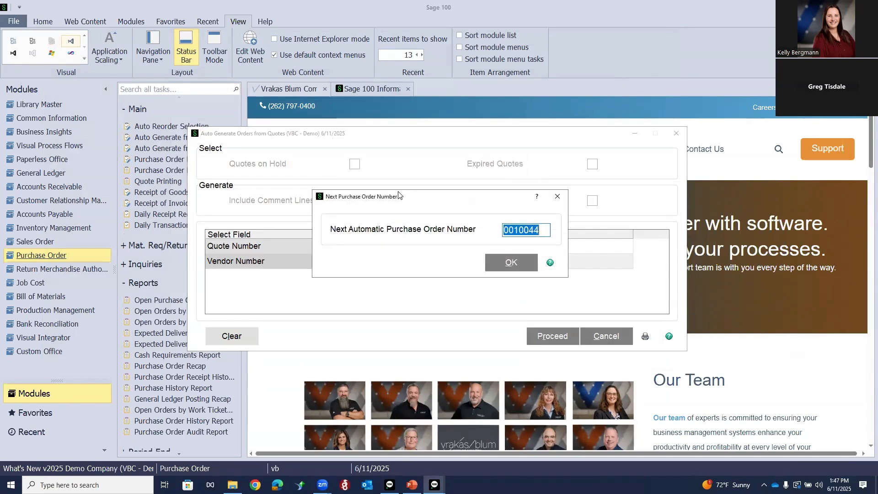
pyautogui.click(511, 262)
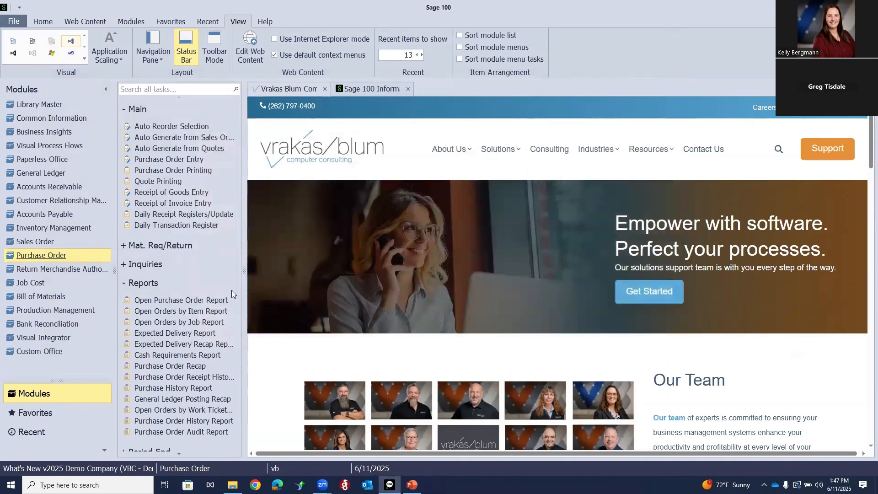